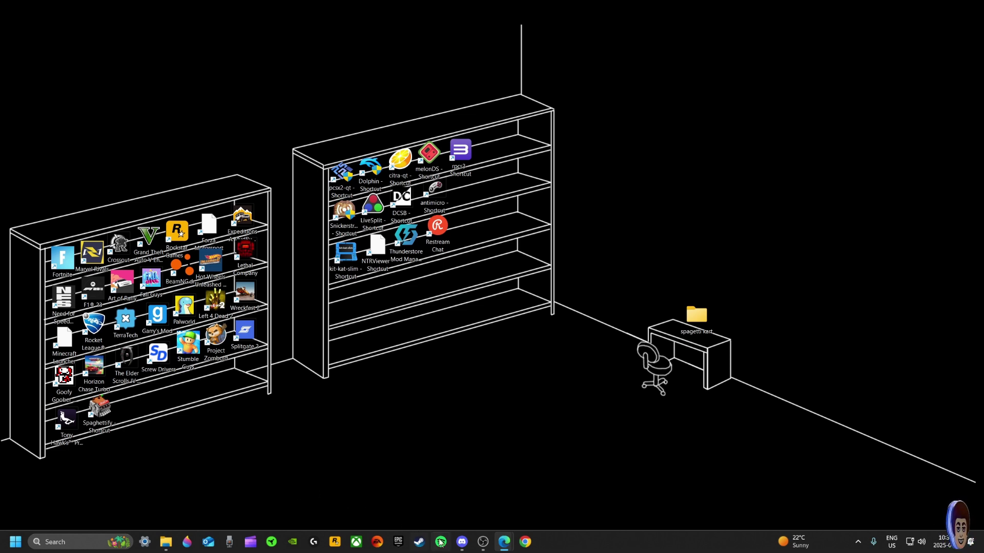
# Switch to the SpaghettiKart releases page in Edge and download the Windows build of Alfredo Alfa 0.9.9.1
pyautogui.moveTo(456, 550)
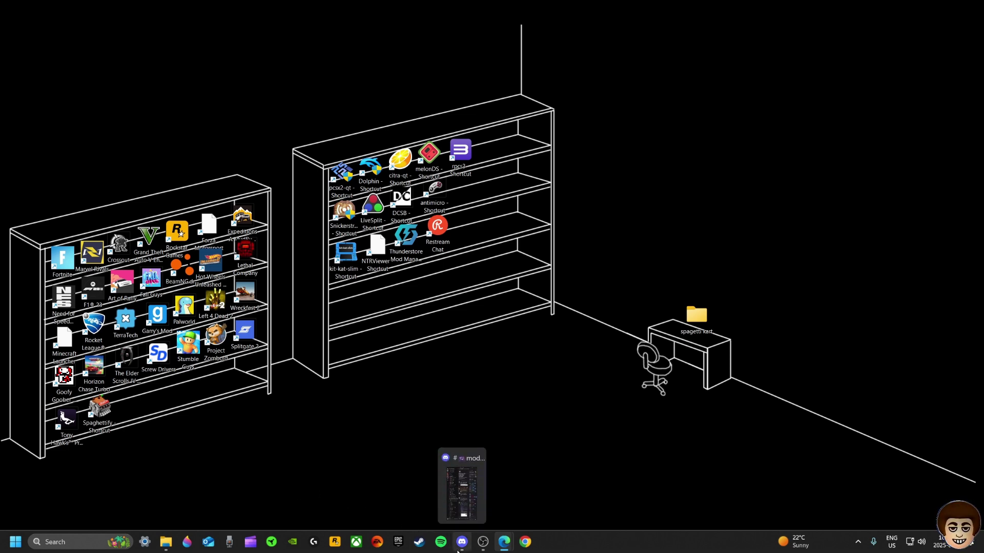
pyautogui.moveTo(499, 546)
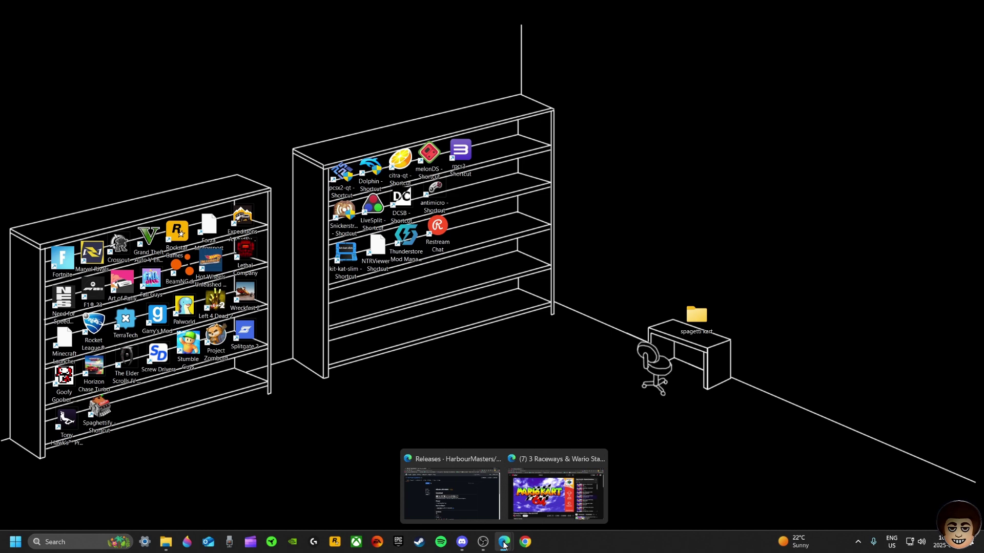
pyautogui.click(456, 462)
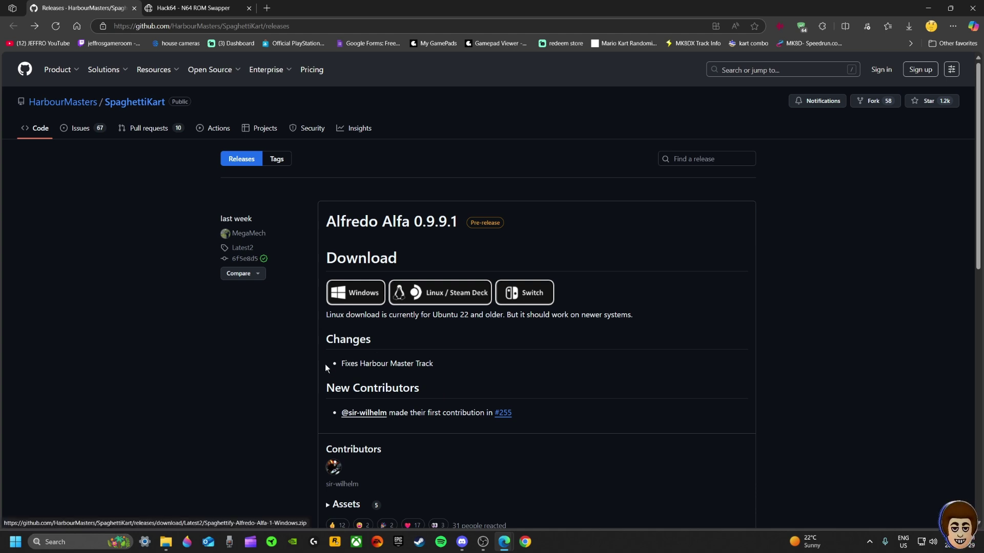
pyautogui.click(356, 298)
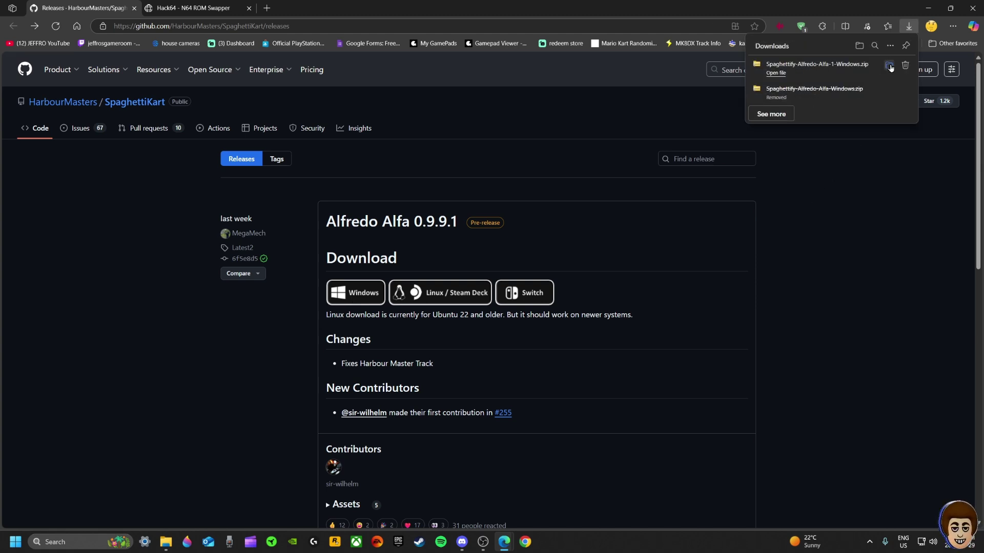
# Show the downloaded Spaghettify-Alfredo-Alfa-1-Windows zip in its folder and extract it to the default destination
pyautogui.click(890, 68)
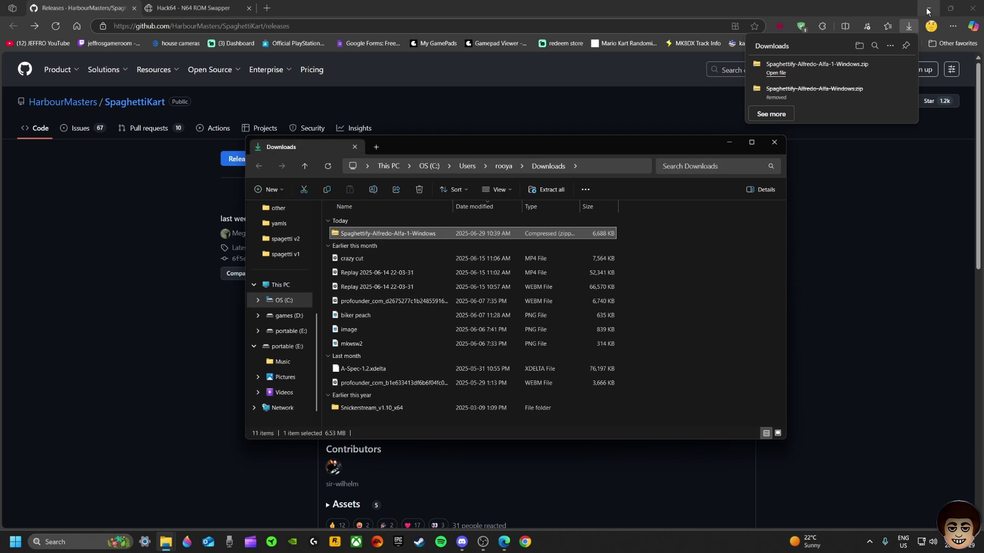
pyautogui.click(928, 8)
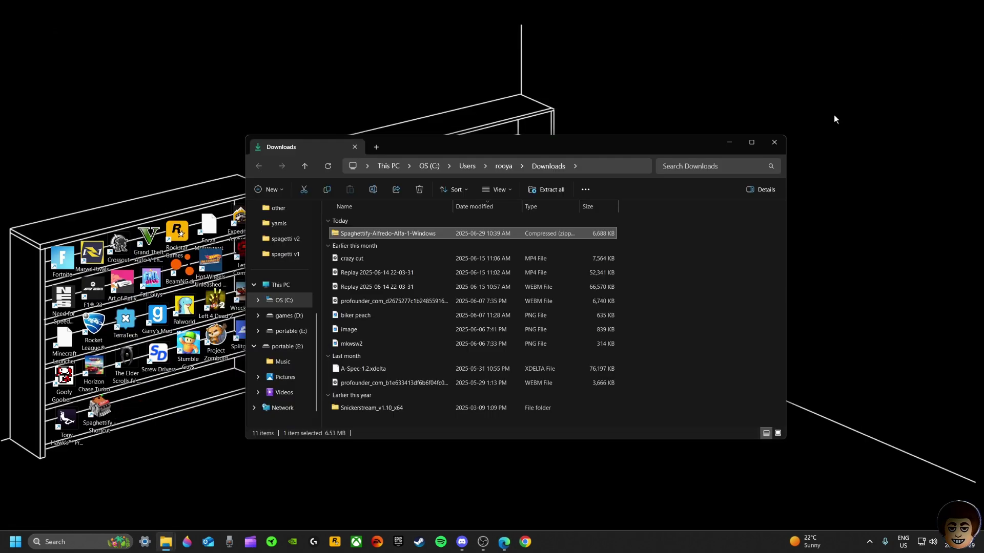
pyautogui.rightClick(390, 234)
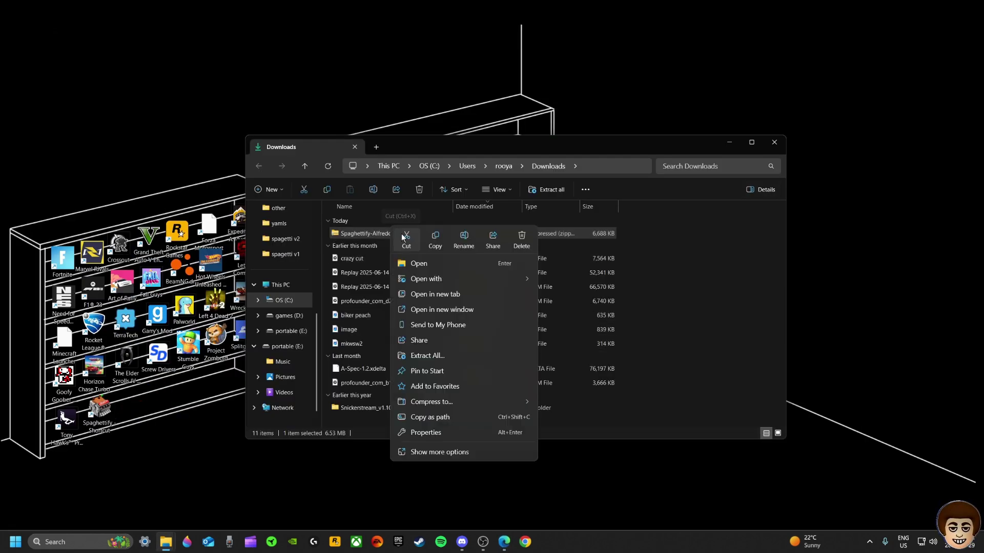
pyautogui.click(433, 355)
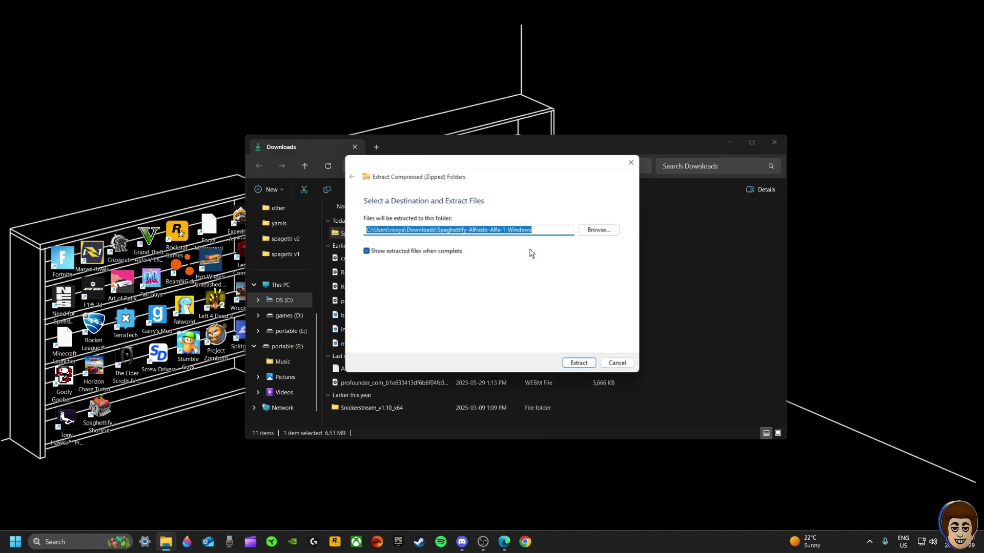
pyautogui.click(590, 364)
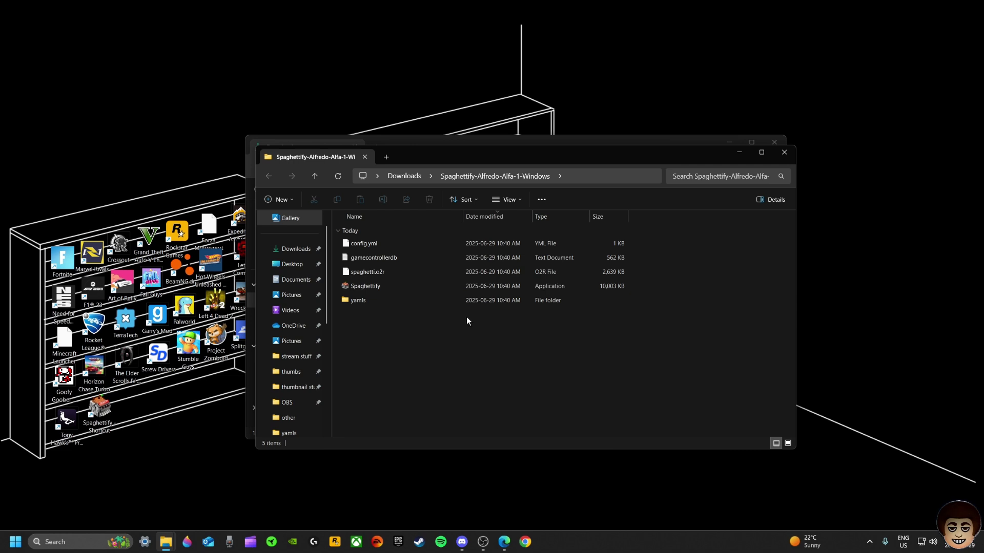
# Move all the extracted Spaghettify files and the yamls folder into the spagetti kart folder on the desktop
pyautogui.moveTo(456, 327); pyautogui.dragTo(374, 243)
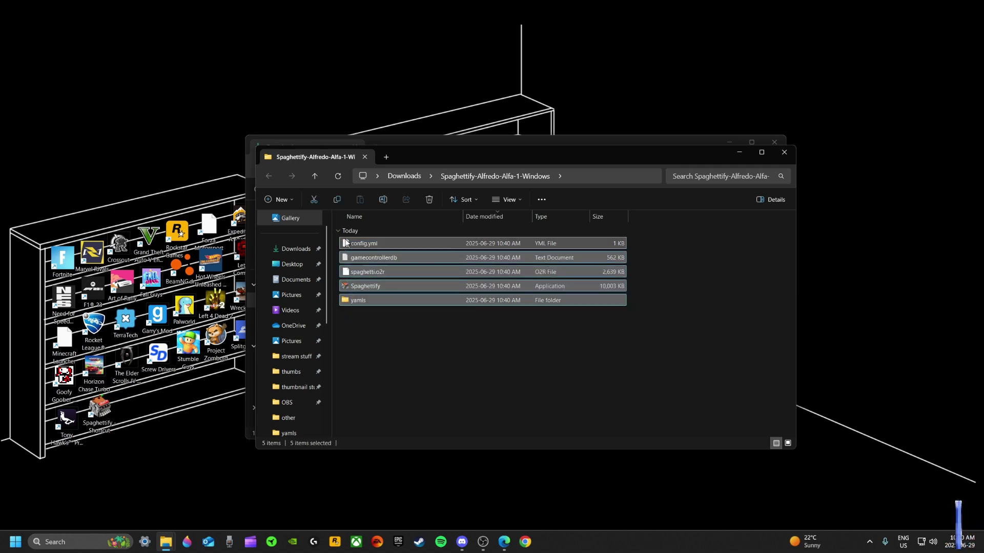
pyautogui.rightClick(379, 269)
pyautogui.click(402, 281)
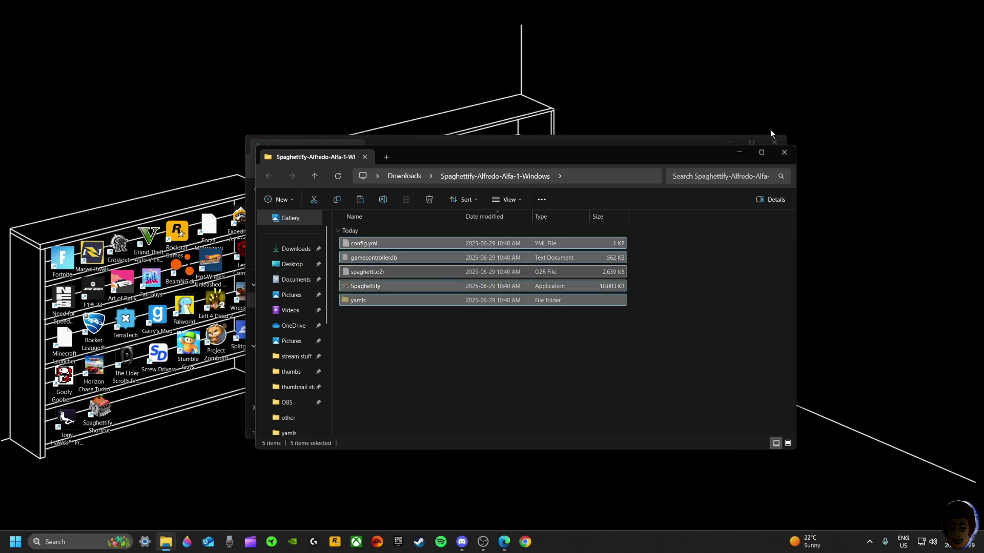
pyautogui.click(741, 152)
pyautogui.click(728, 143)
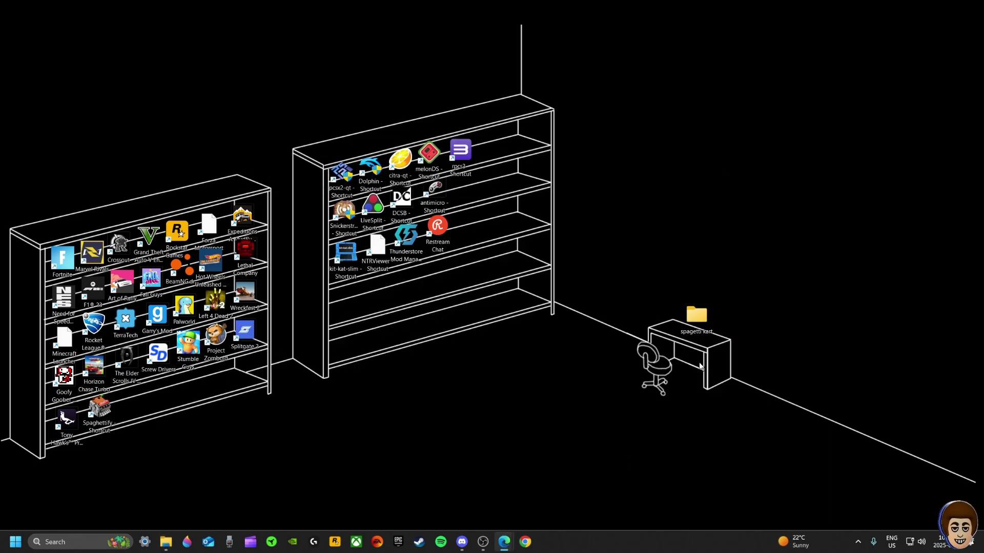
pyautogui.doubleClick(702, 321)
pyautogui.rightClick(440, 291)
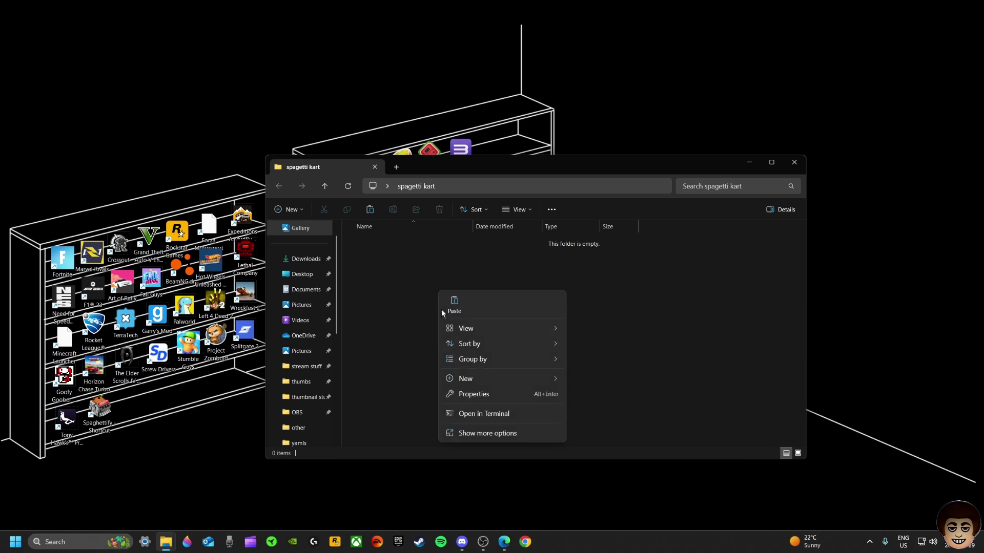
pyautogui.click(455, 305)
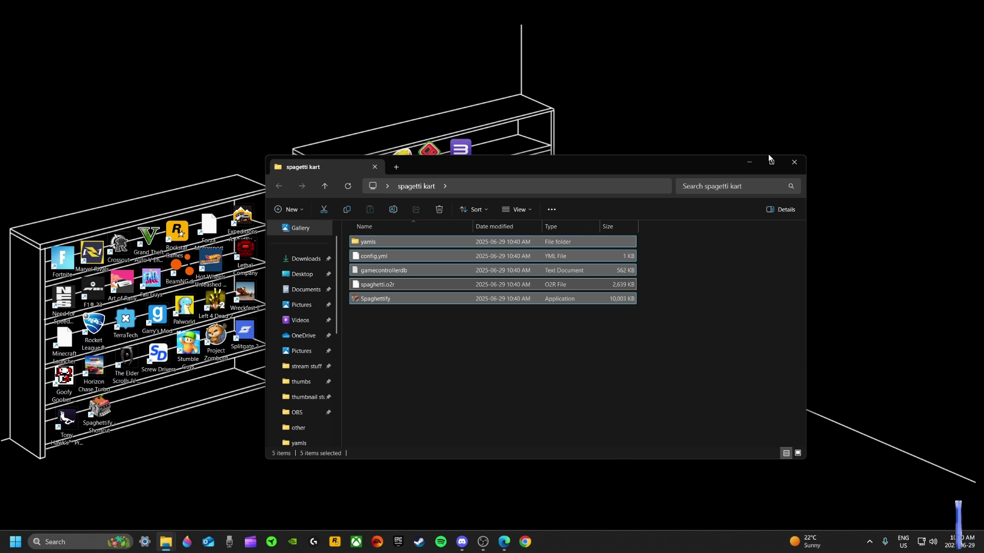
pyautogui.click(751, 163)
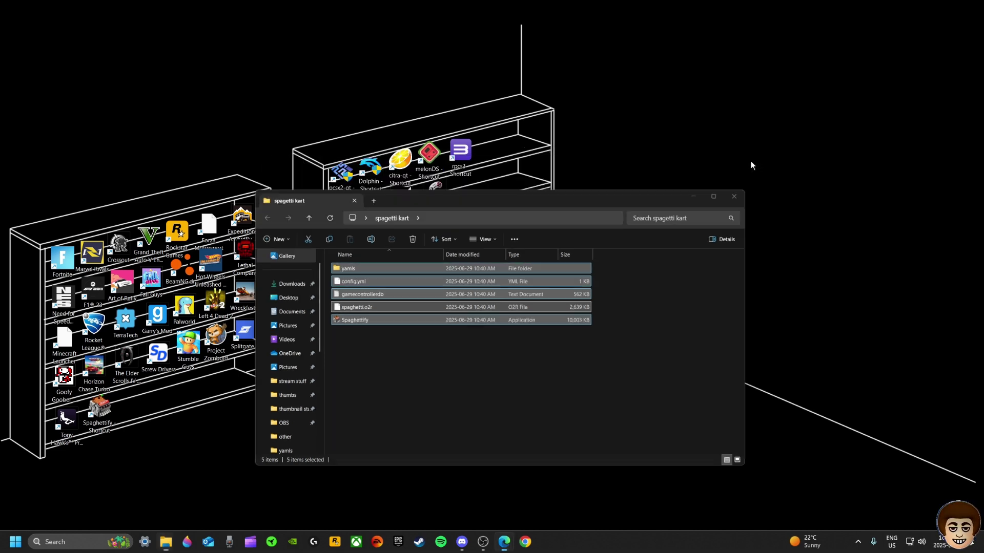
# Switch to Edge and bring up the Hack64 N64 ROM Swapper page
pyautogui.moveTo(506, 547)
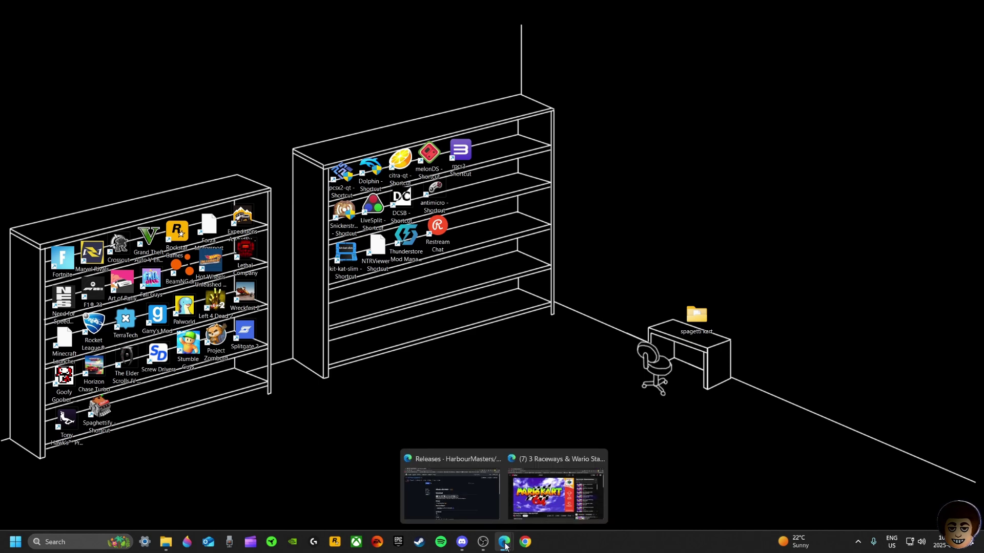
pyautogui.click(471, 463)
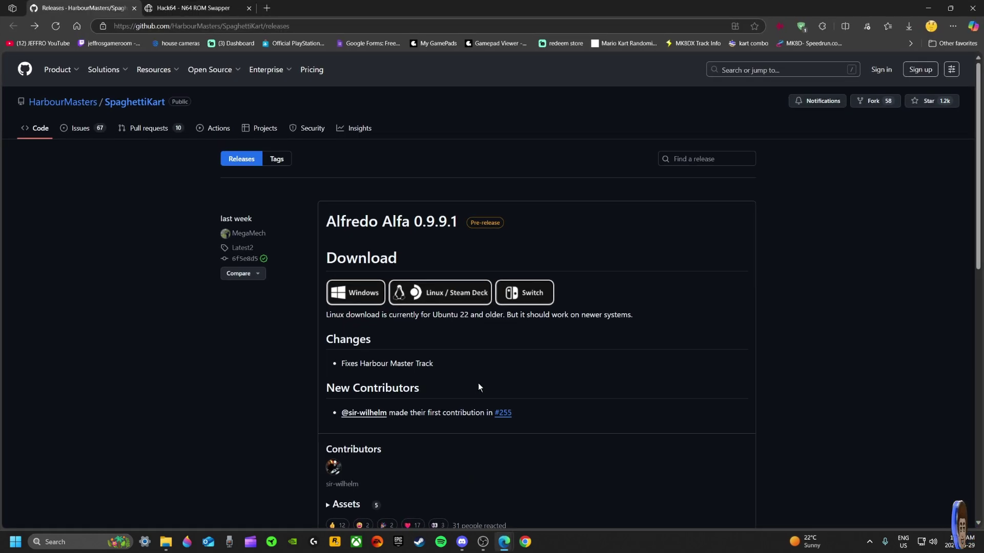
pyautogui.click(185, 7)
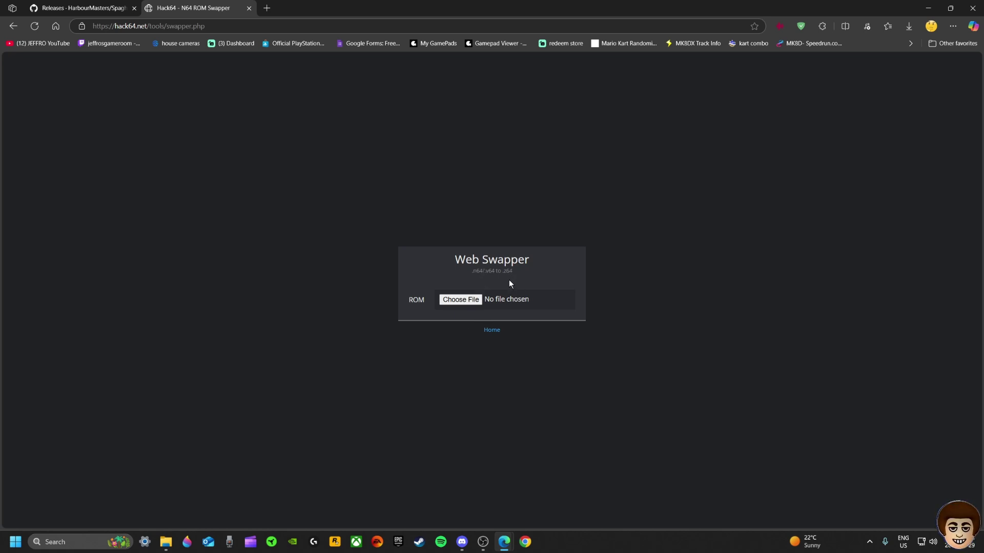
# Convert Mario Kart 64 (USA).n64 to z64 with the Web Swapper, choosing the ROM from Documents > emulator stuff > n64 > Mario Kart 64 (USA) (1)
pyautogui.click(464, 303)
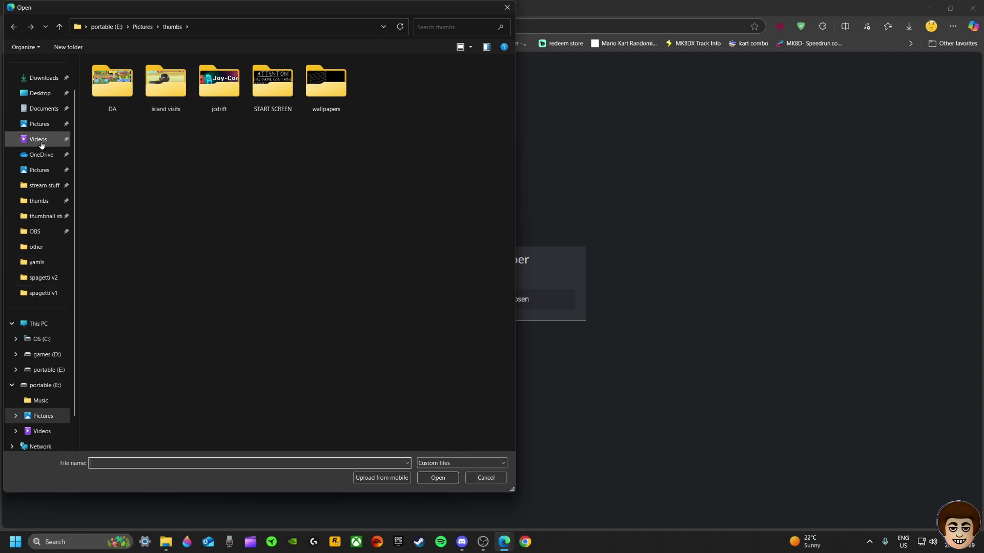
pyautogui.click(45, 112)
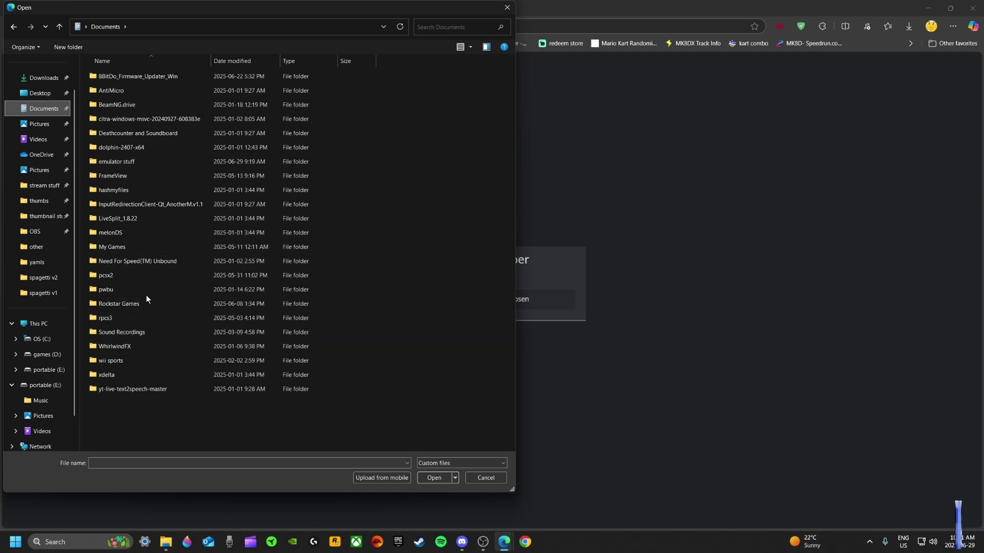
pyautogui.click(137, 165)
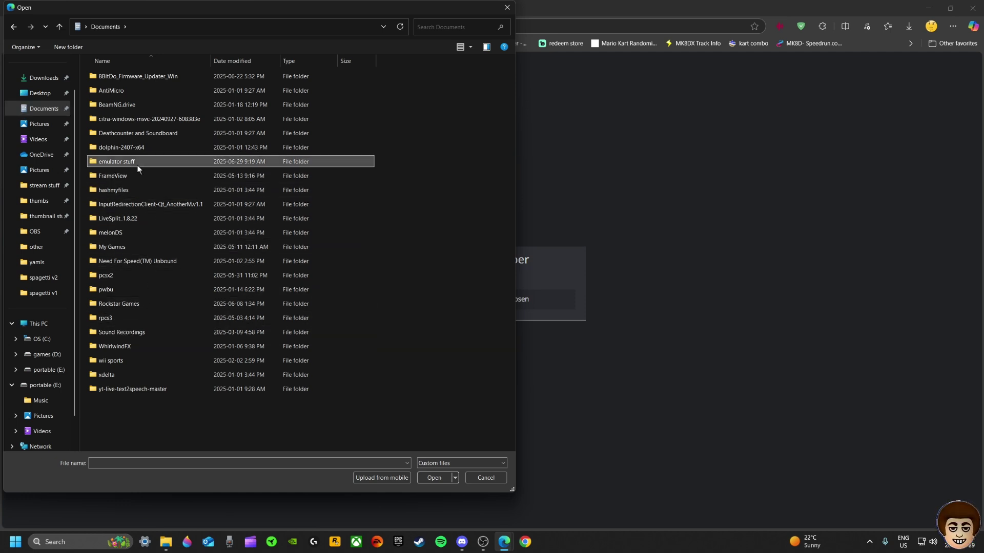
pyautogui.doubleClick(128, 161)
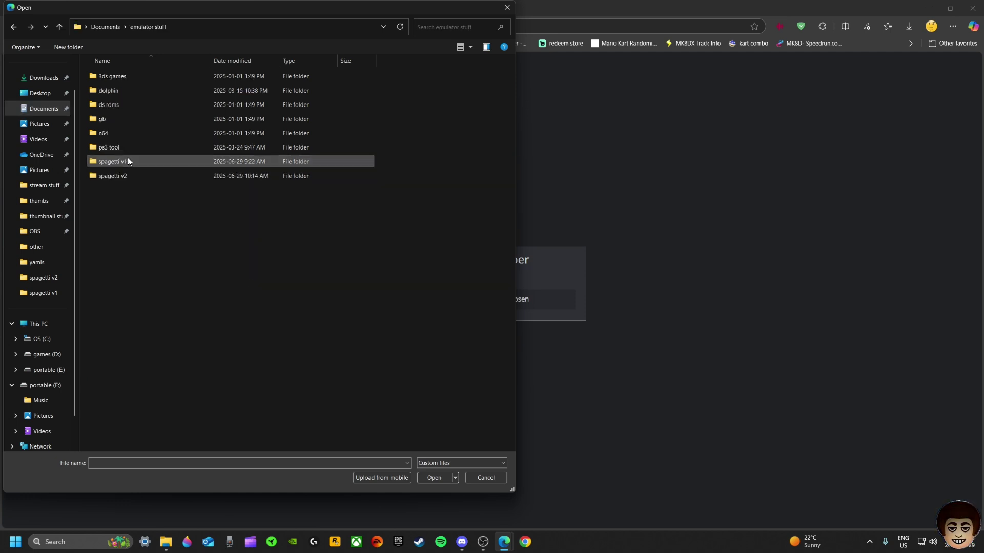
pyautogui.doubleClick(109, 134)
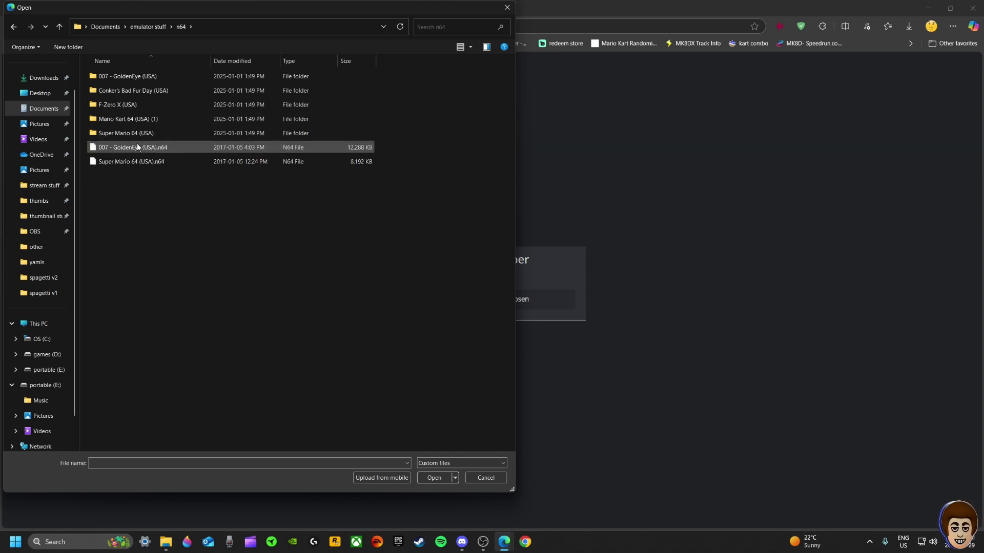
pyautogui.click(136, 118)
pyautogui.doubleClick(137, 119)
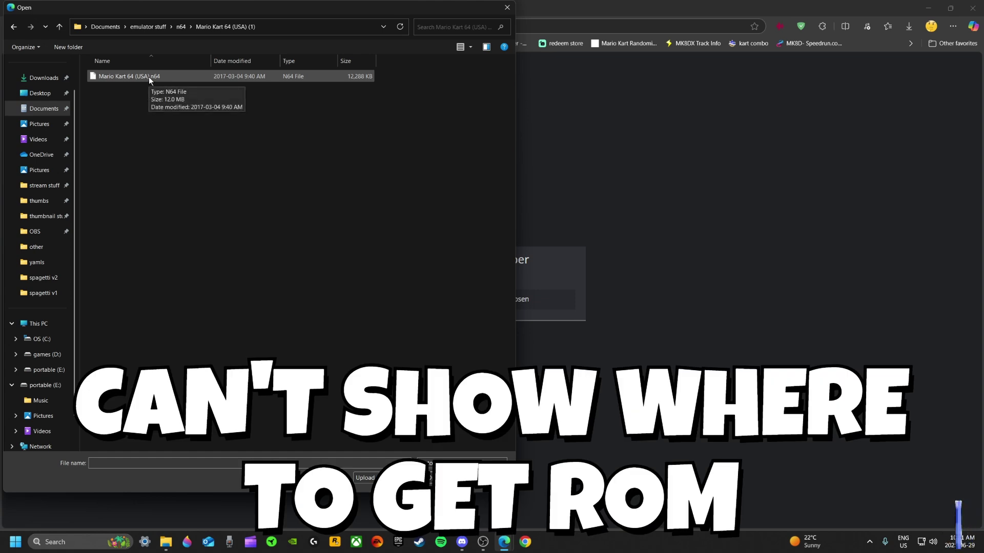
pyautogui.click(149, 80)
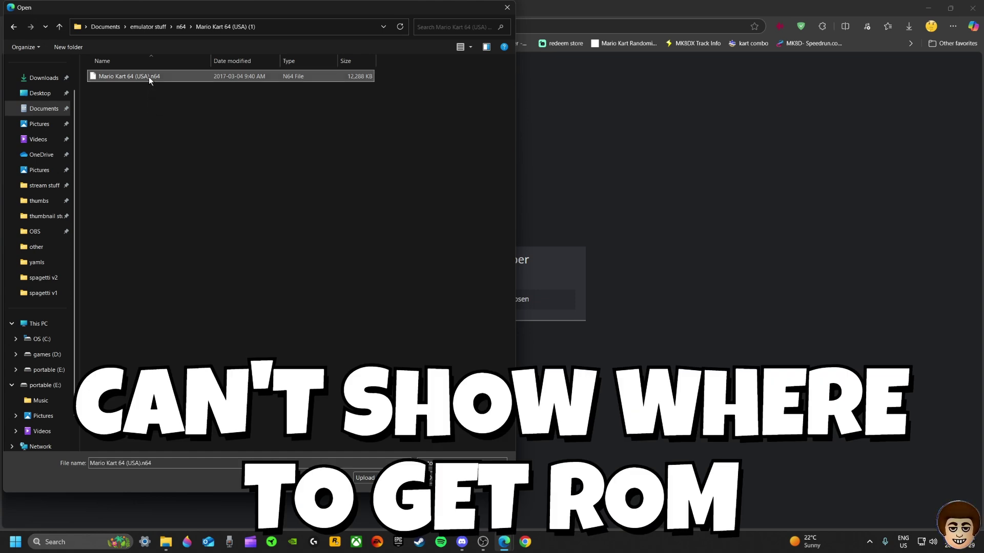
pyautogui.click(430, 478)
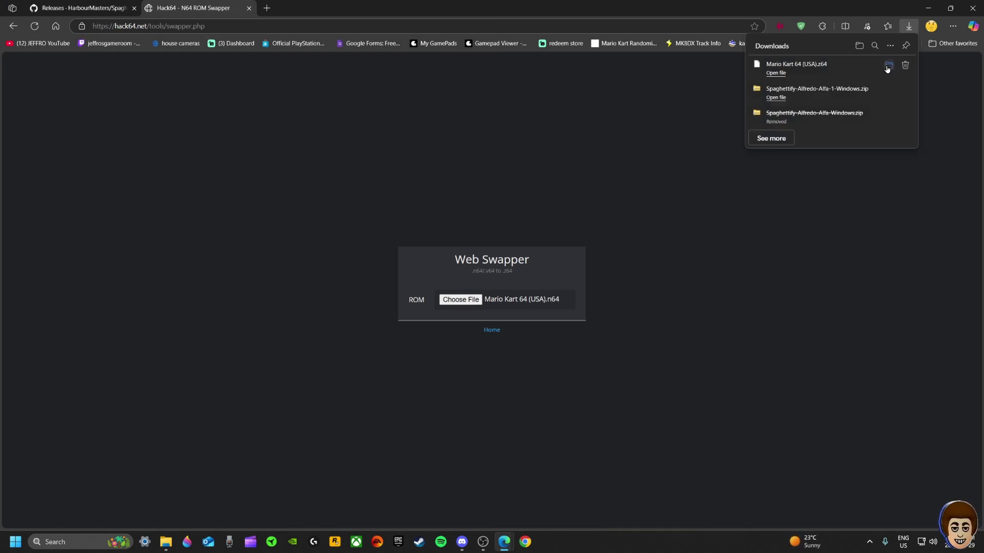
# Move the converted Mario Kart 64 (USA).z64 from Downloads into the spagetti kart folder on the desktop
pyautogui.click(888, 66)
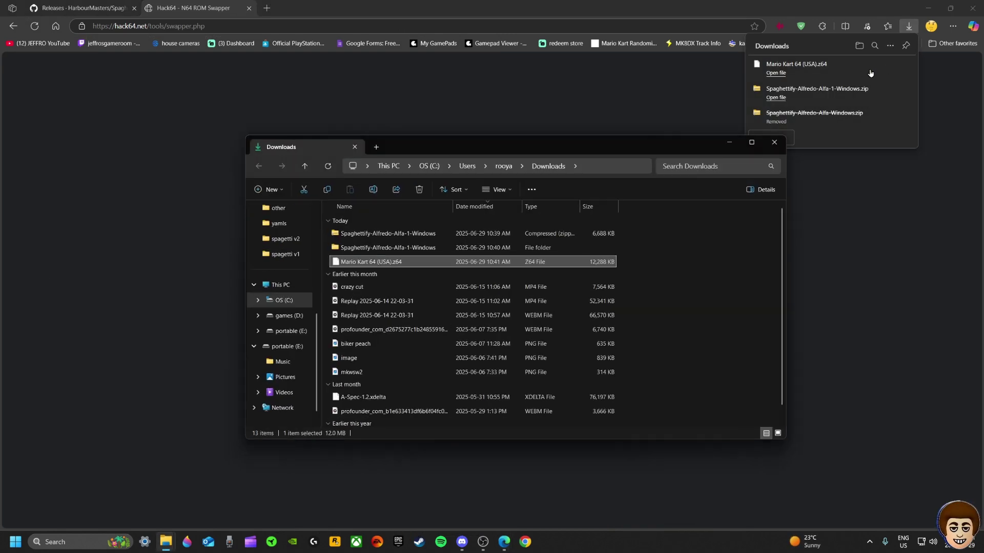
pyautogui.rightClick(384, 262)
pyautogui.click(399, 277)
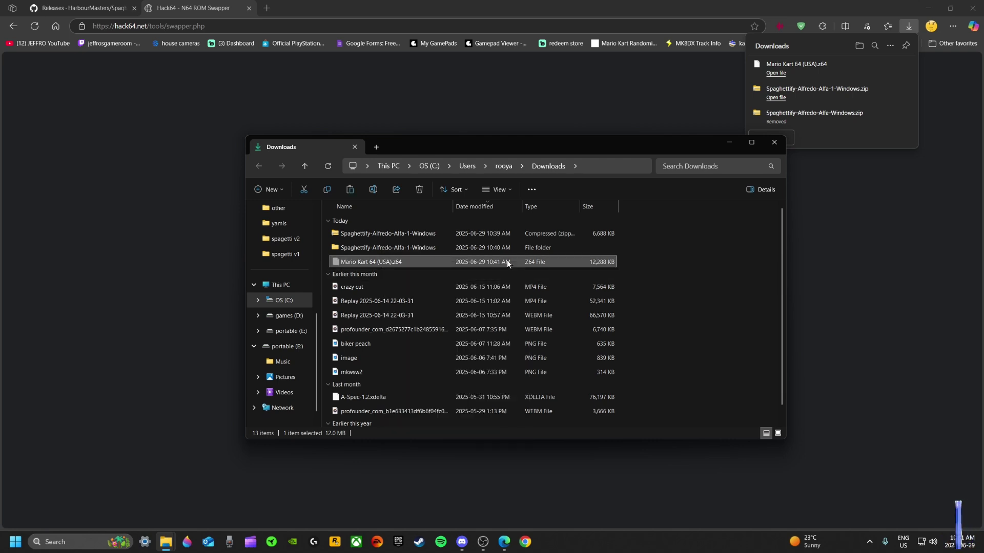
pyautogui.click(930, 9)
pyautogui.click(930, 9)
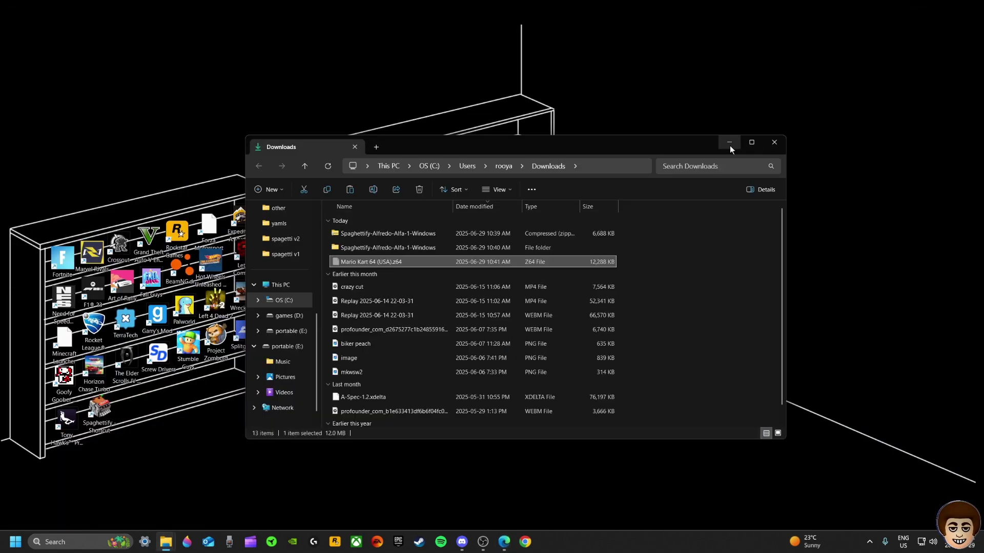
pyautogui.click(726, 144)
pyautogui.doubleClick(696, 315)
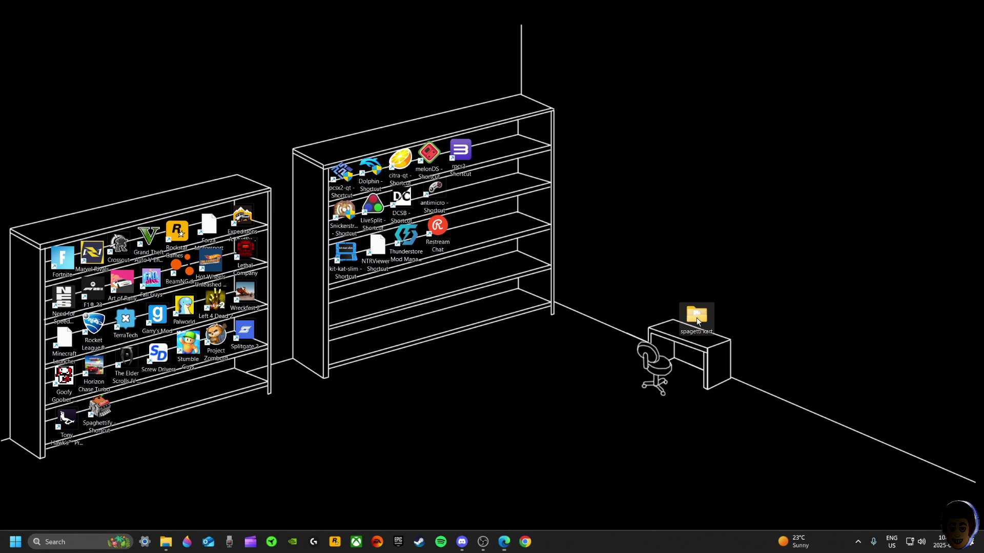
pyautogui.click(439, 352)
pyautogui.rightClick(436, 361)
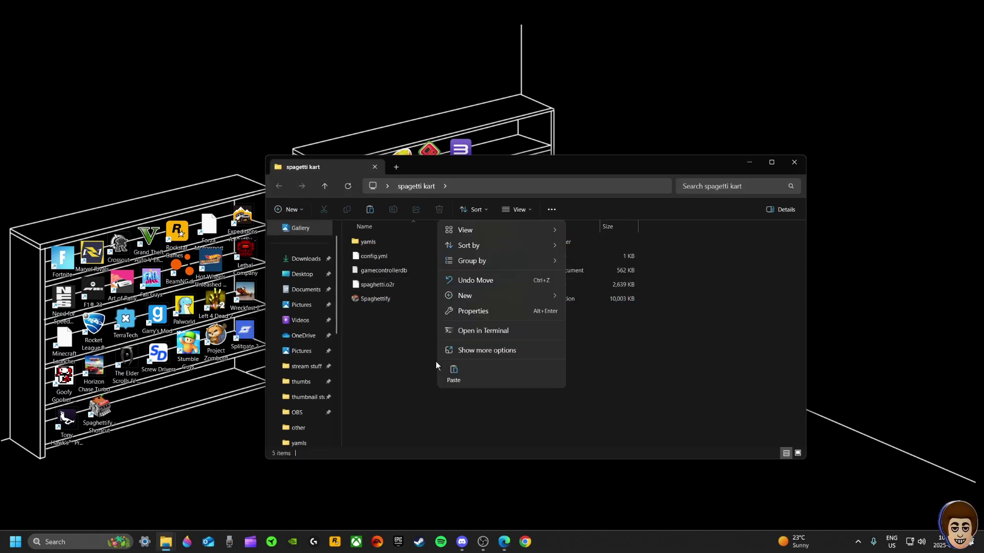
pyautogui.click(460, 377)
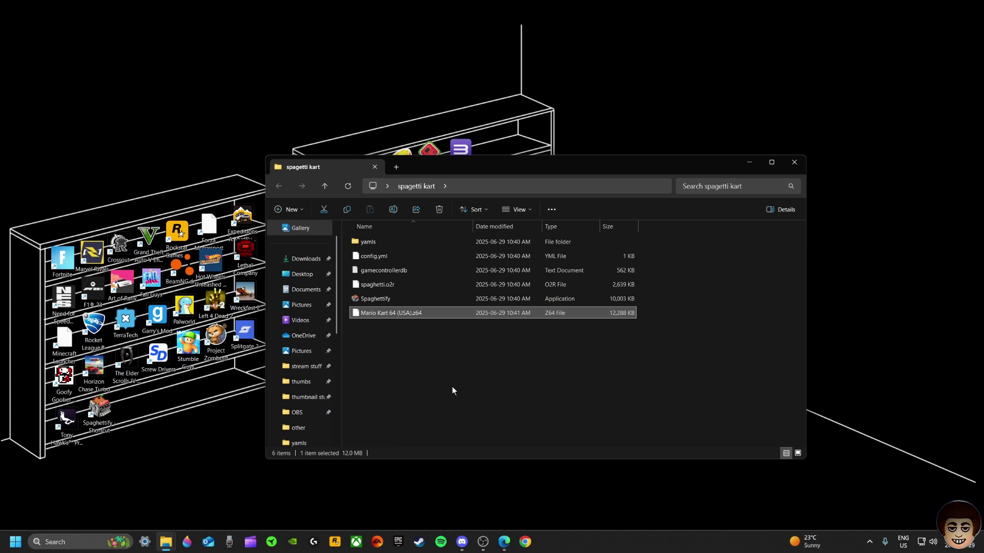
# Run Spaghettify despite the SmartScreen block and generate the O2R file from Mario Kart 64 (USA).z64 in the spagetti kart folder
pyautogui.doubleClick(375, 299)
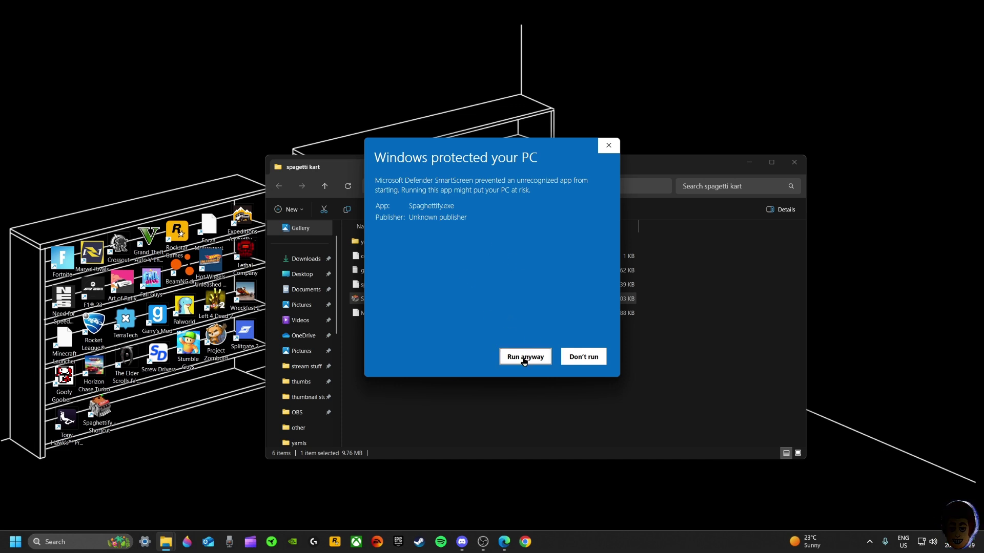
pyautogui.click(524, 357)
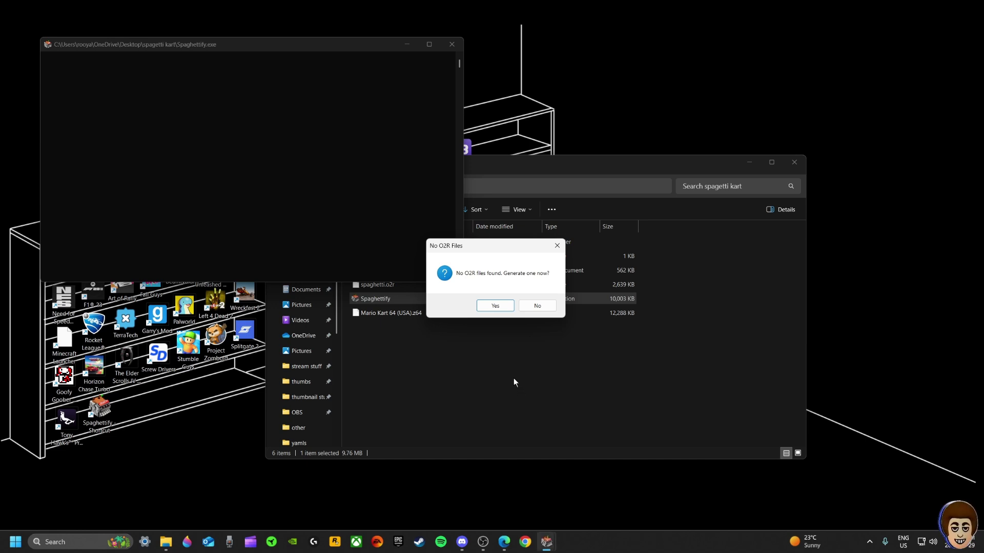
pyautogui.click(495, 305)
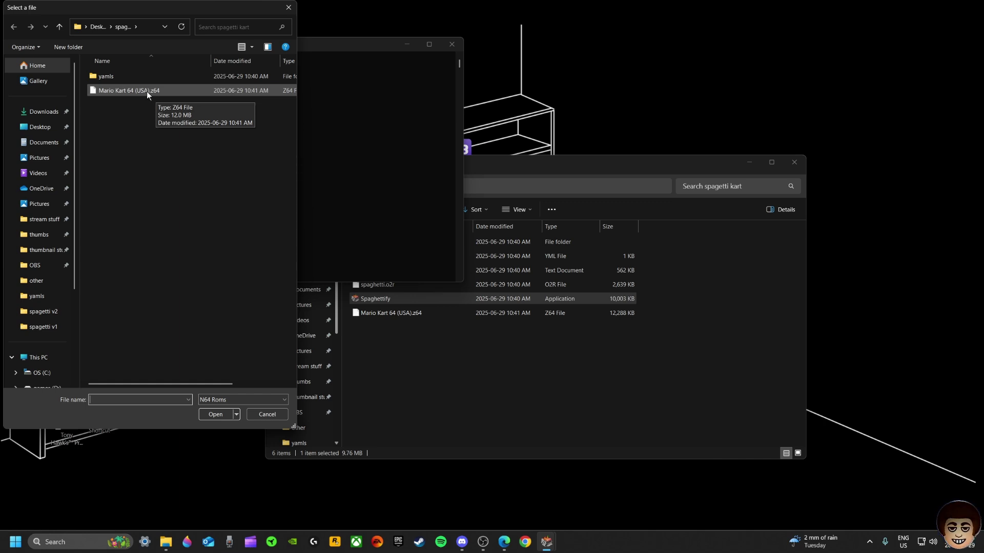
pyautogui.doubleClick(147, 91)
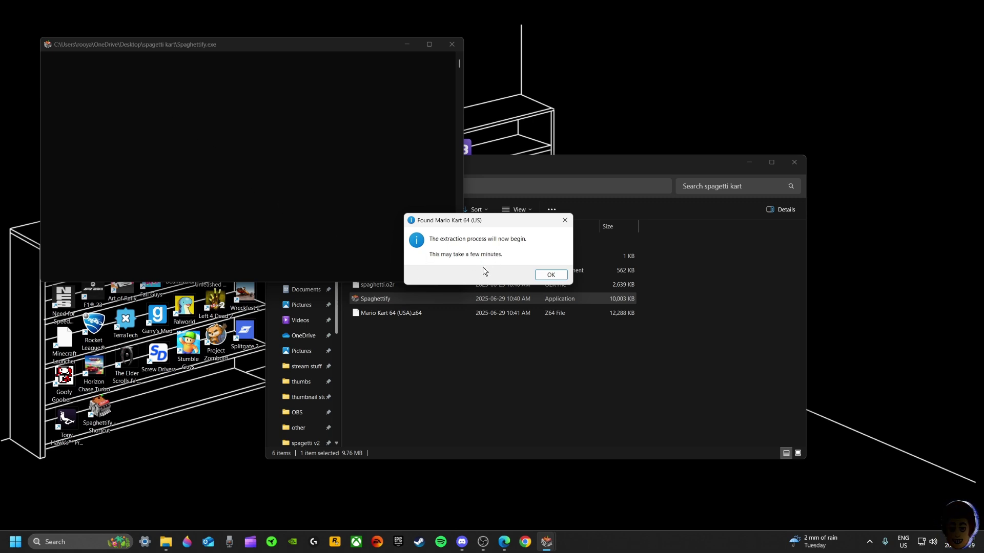
pyautogui.click(550, 276)
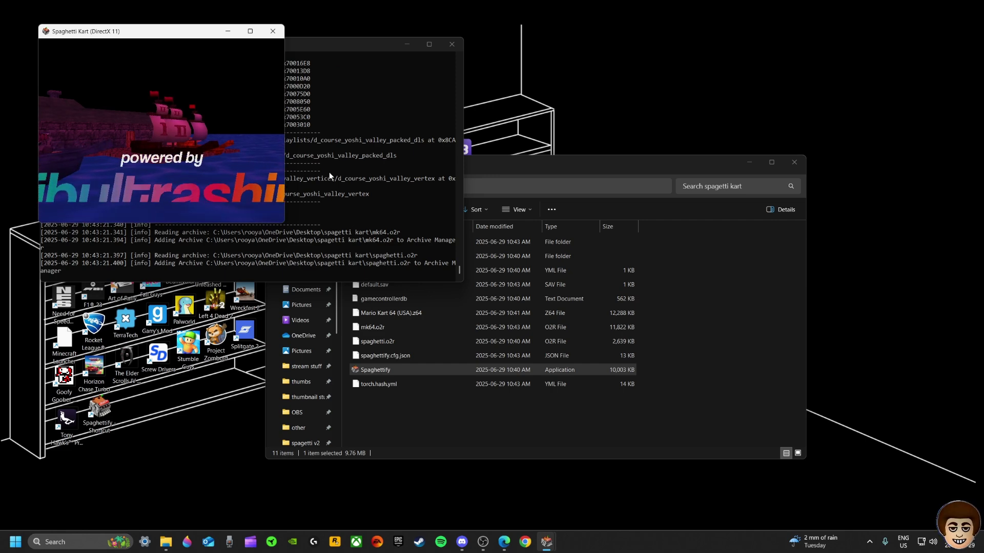
# Maximize the game window and set the master volume to 7% in the game's audio settings
pyautogui.click(250, 32)
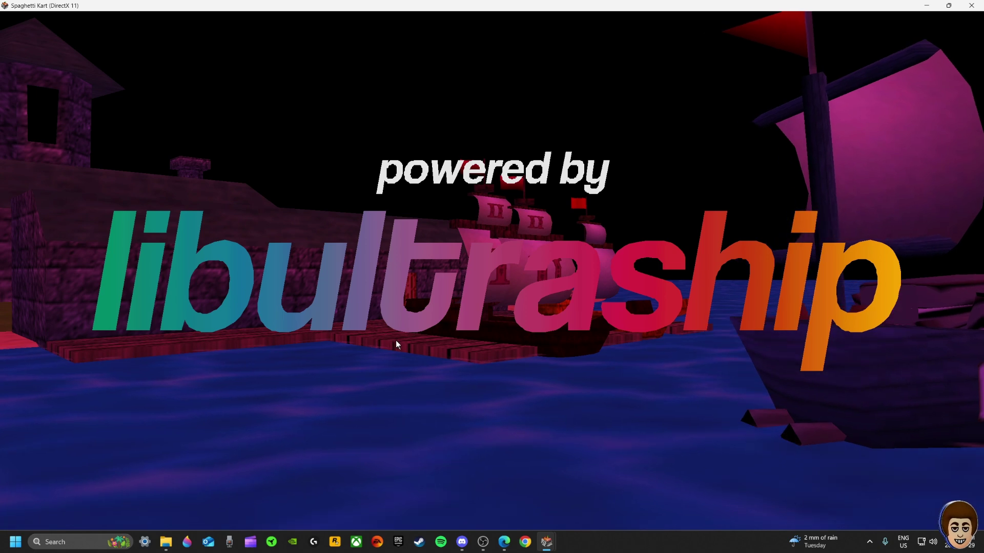
pyautogui.press('Escape')
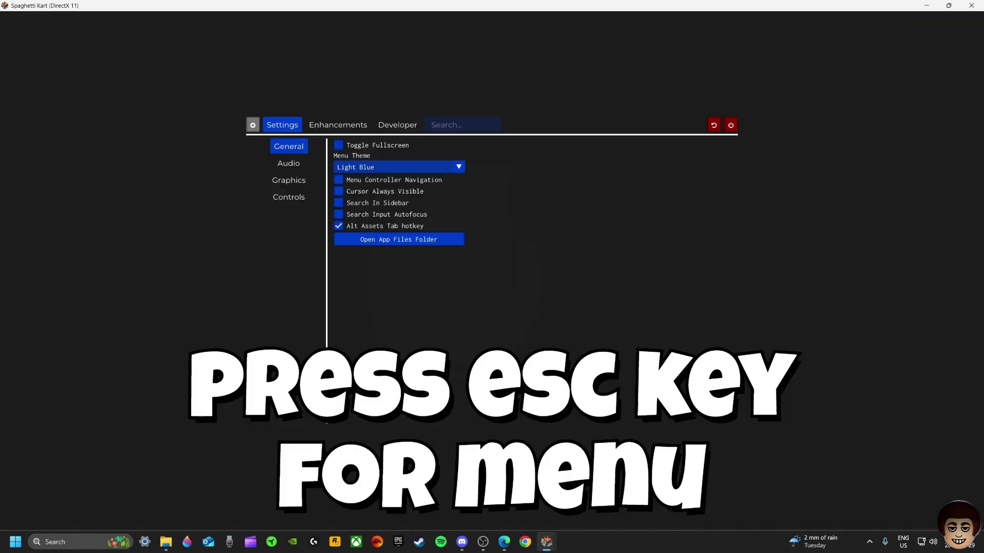
pyautogui.click(288, 163)
pyautogui.moveTo(458, 157); pyautogui.dragTo(347, 159)
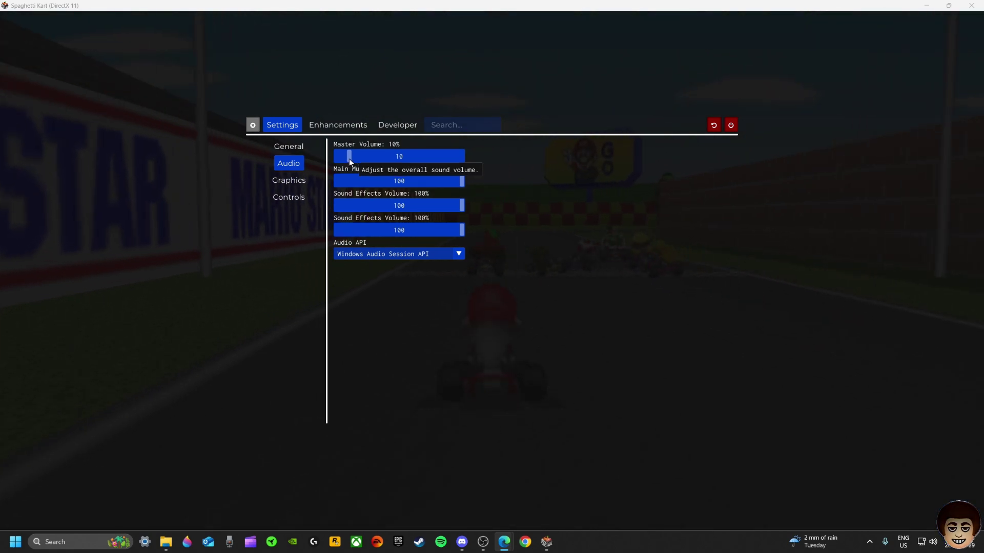
pyautogui.click(349, 160)
pyautogui.moveTo(349, 158); pyautogui.dragTo(346, 159)
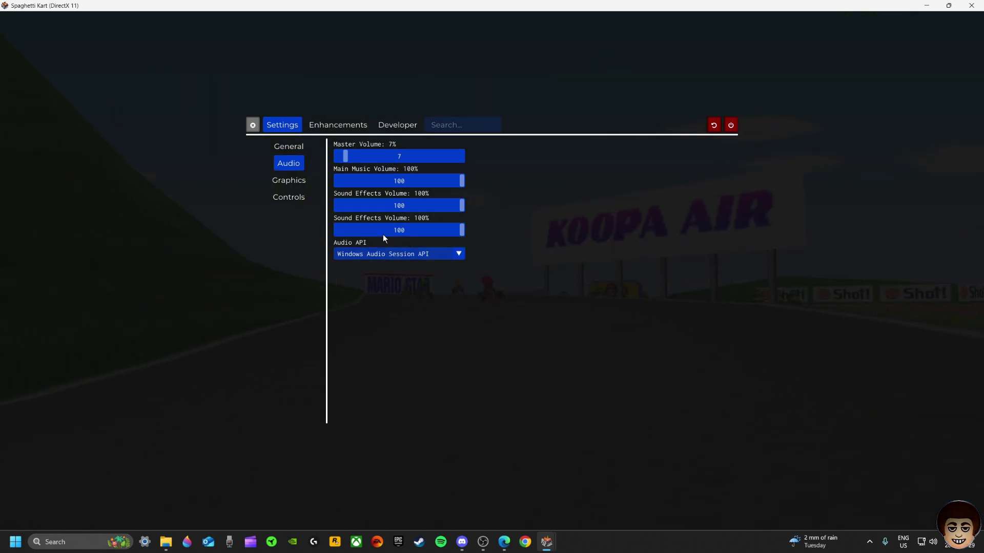
# Turn on fullscreen and set the graphics to 180 FPS with MSAA anti-aliasing at 6
pyautogui.click(294, 183)
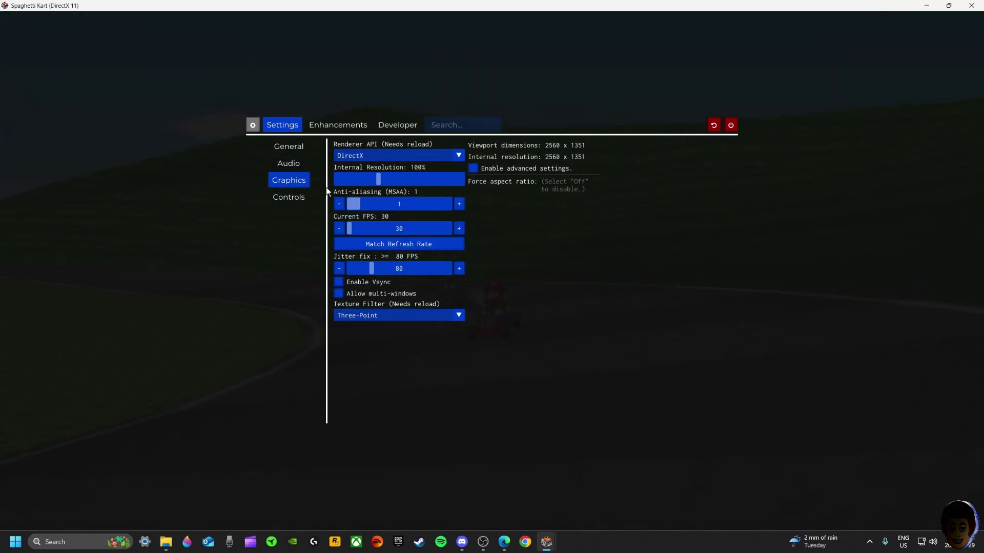
pyautogui.moveTo(460, 268)
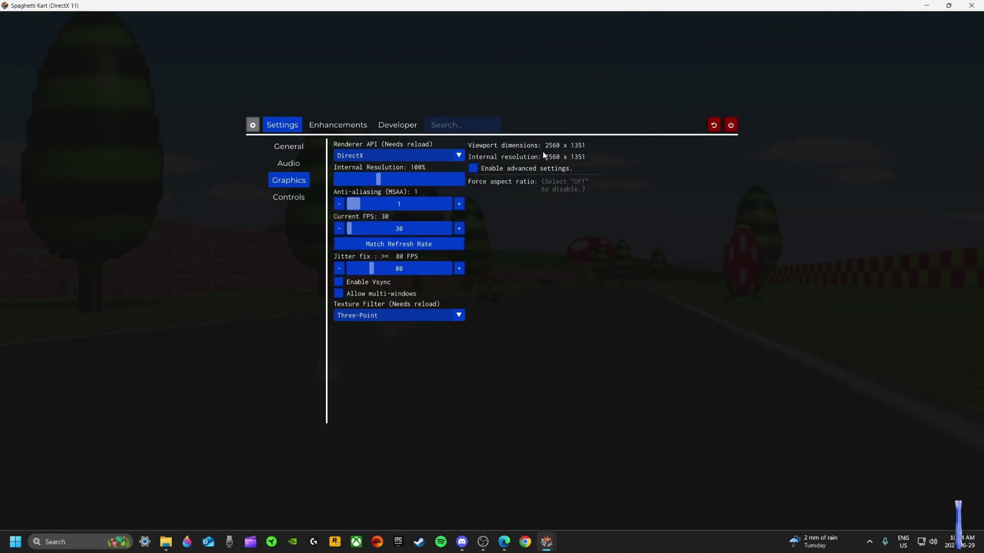
pyautogui.click(291, 146)
pyautogui.click(338, 146)
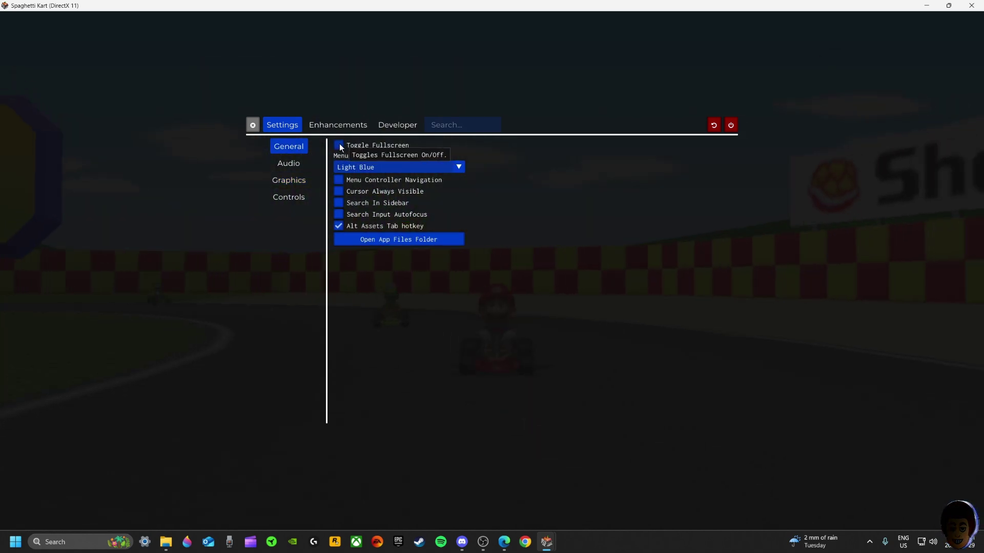
pyautogui.click(290, 186)
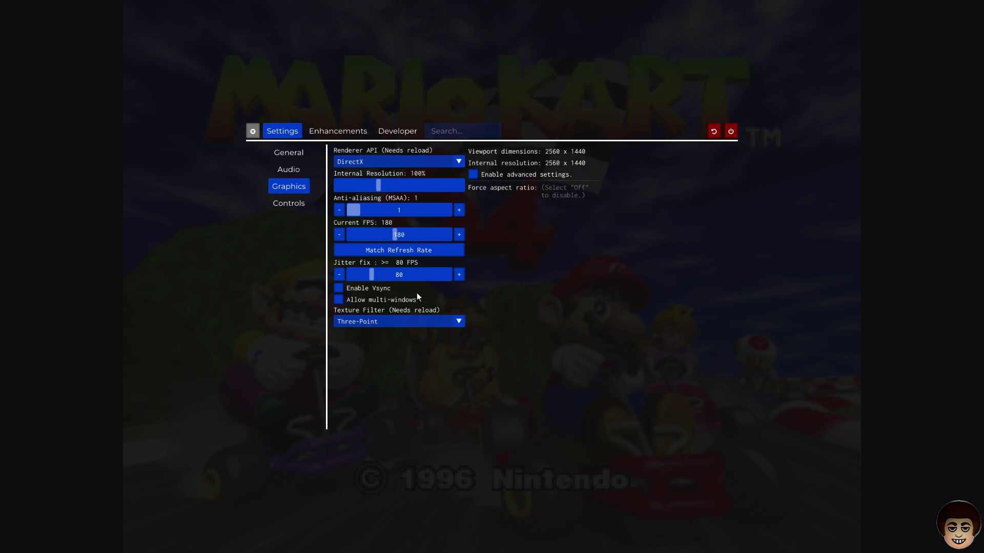
pyautogui.moveTo(355, 210); pyautogui.dragTo(415, 212)
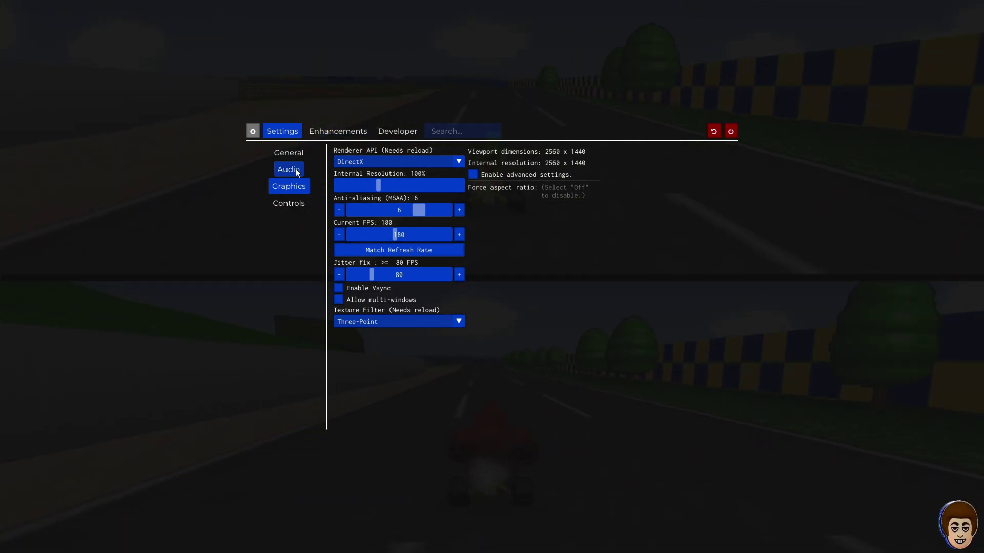
# Try out the HM64 Labs editor during the in-game race demos and disable it again
pyautogui.click(339, 132)
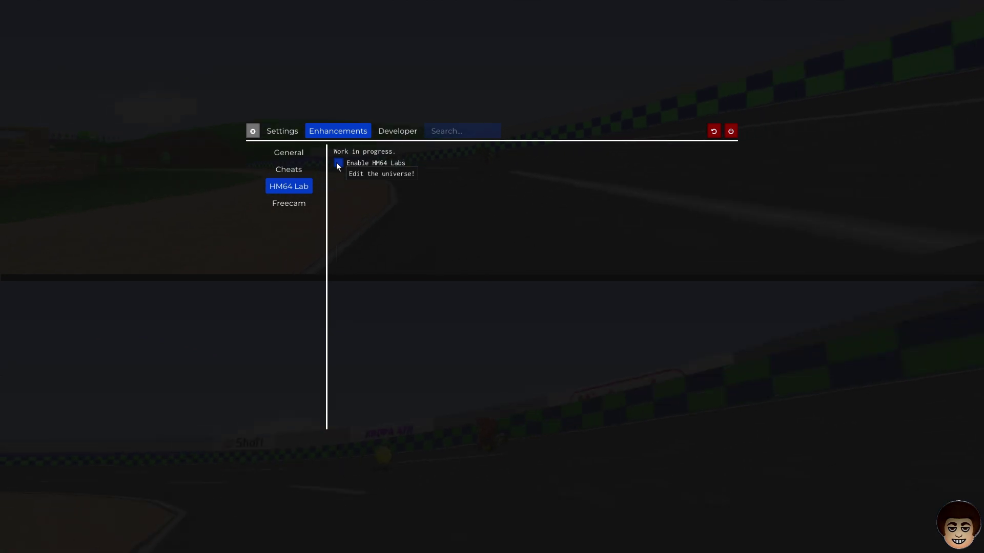
pyautogui.click(337, 163)
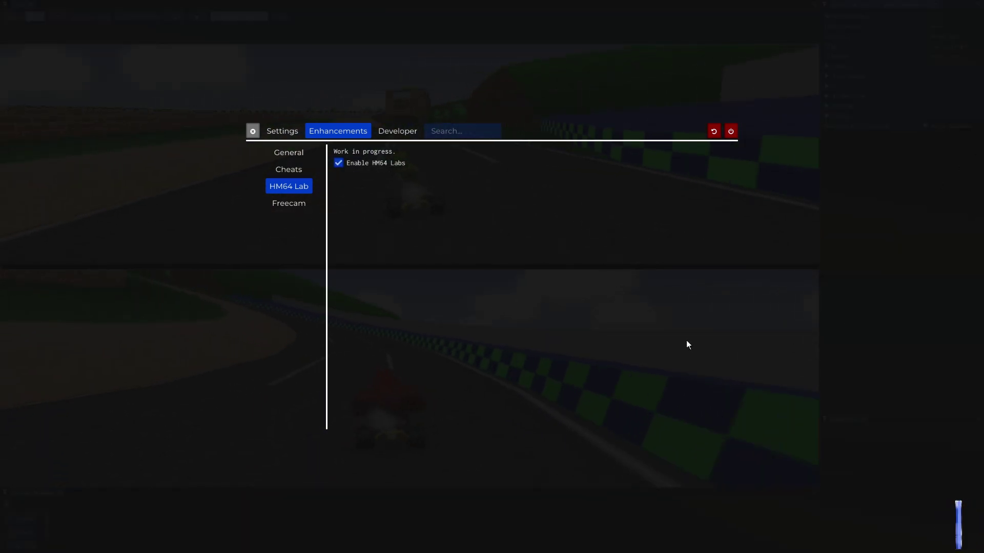
pyautogui.press('F1')
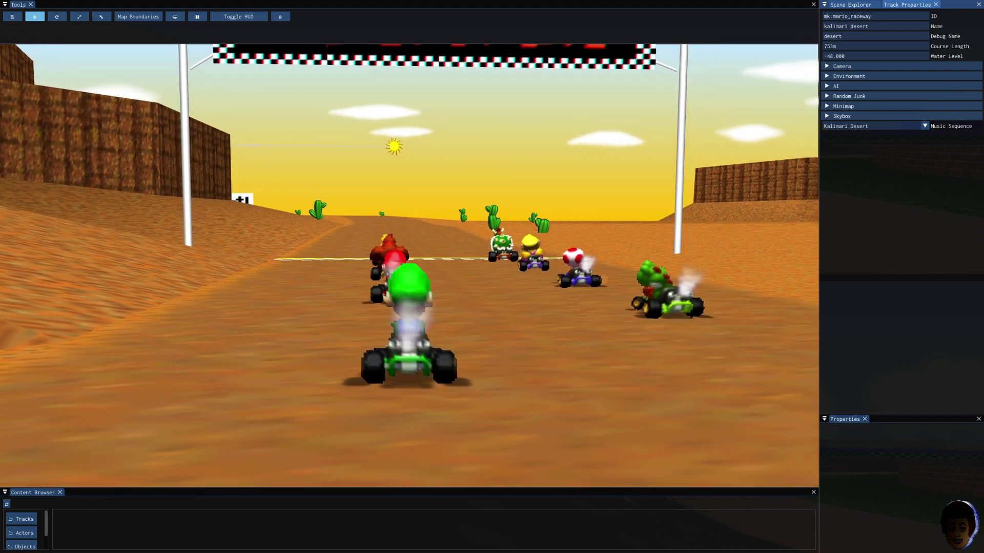
pyautogui.press('F1')
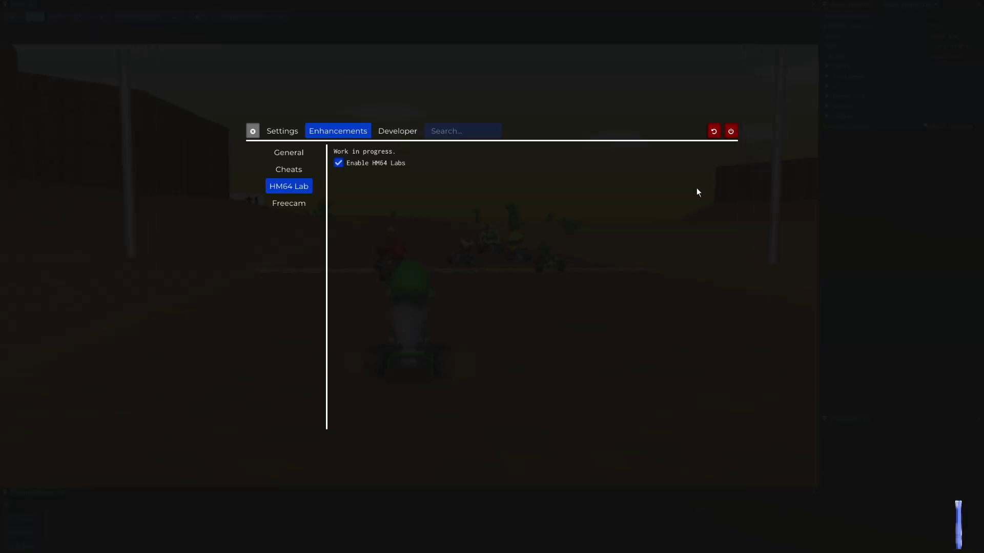
pyautogui.click(338, 163)
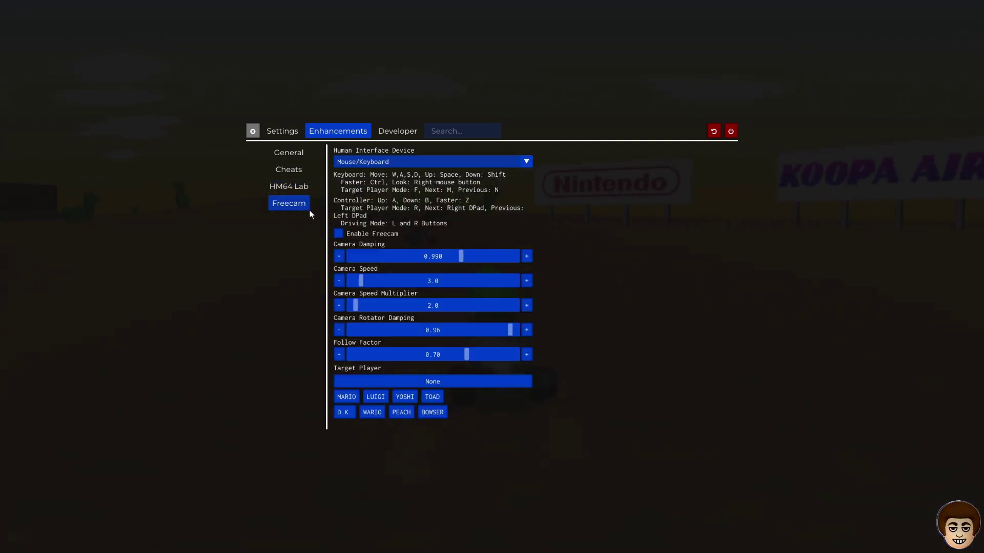
# Look over the cheats, try the developer Popout Menu option, turn it off again and close the settings overlay
pyautogui.click(297, 171)
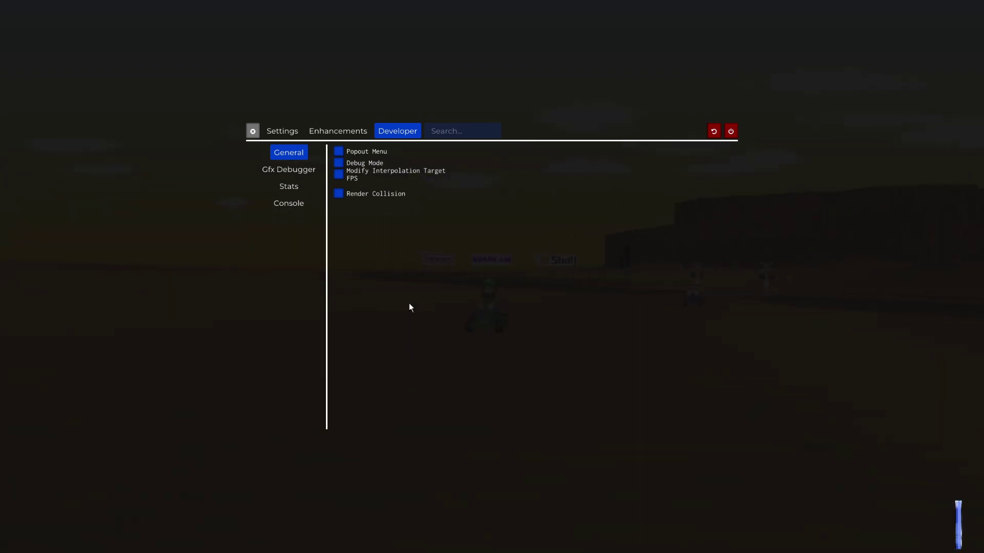
pyautogui.click(338, 151)
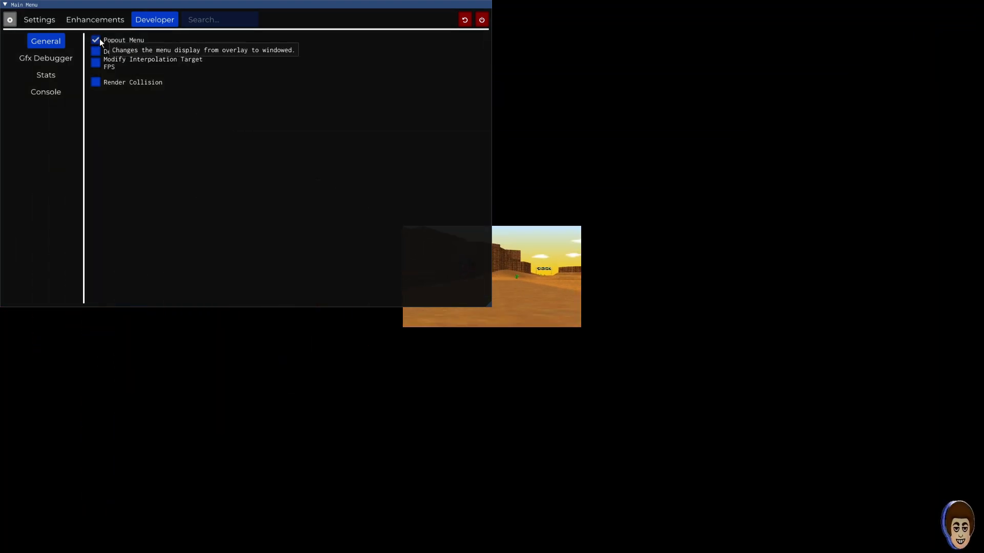
pyautogui.click(100, 39)
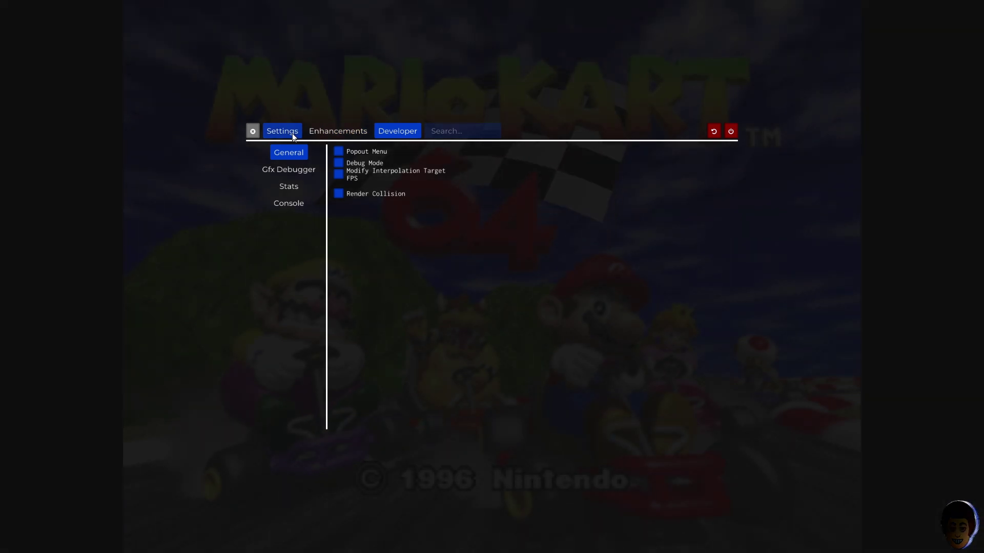
pyautogui.click(293, 133)
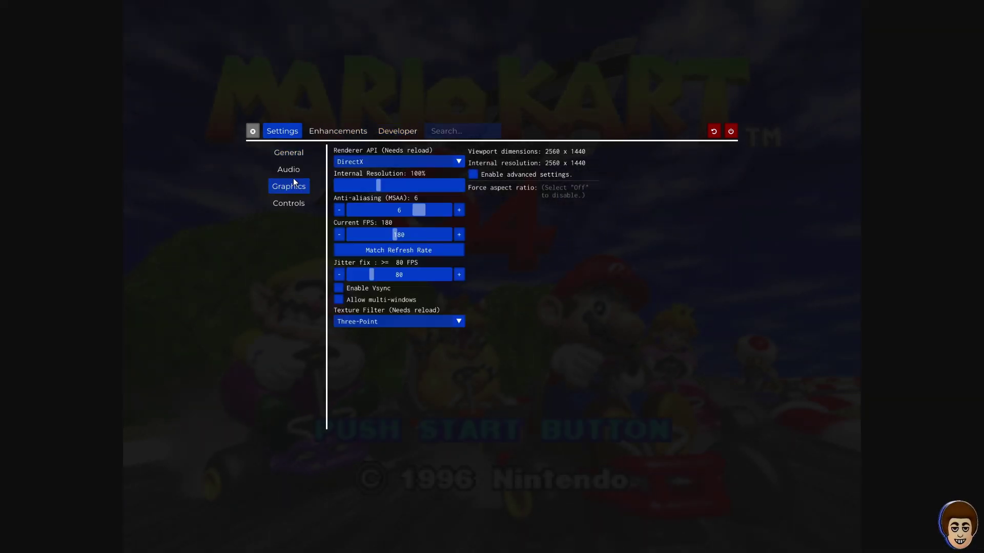
pyautogui.click(253, 132)
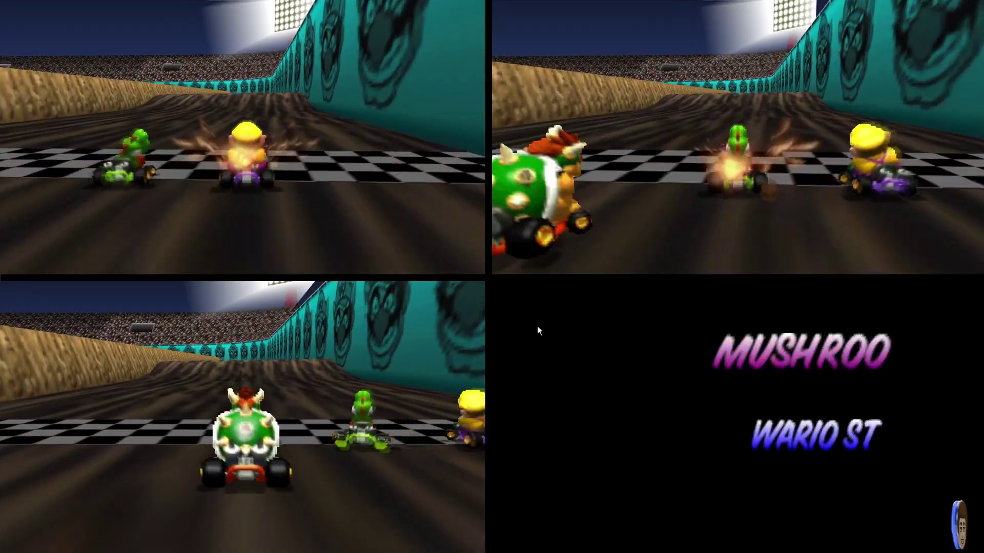
# In the Port 1 controller bindings, map A to RT, B to LT, L to X, and R to RB and Y
pyautogui.press('Escape')
pyautogui.click(289, 203)
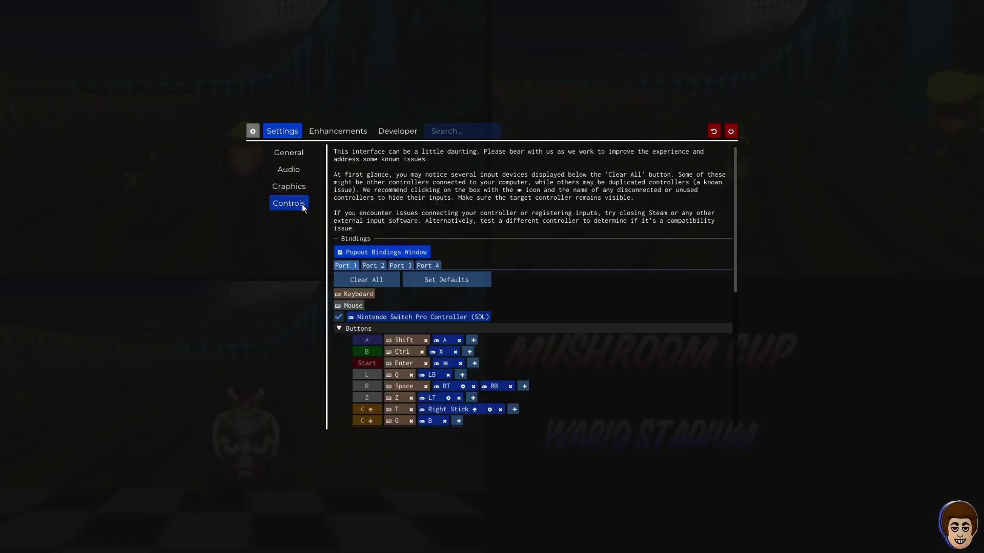
pyautogui.scroll(-2, 444, 367)
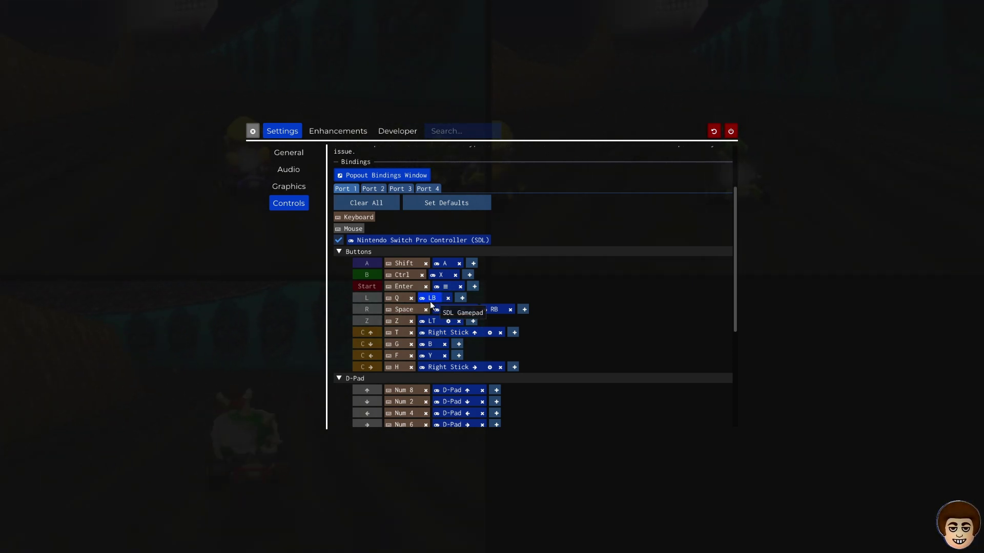
pyautogui.click(445, 262)
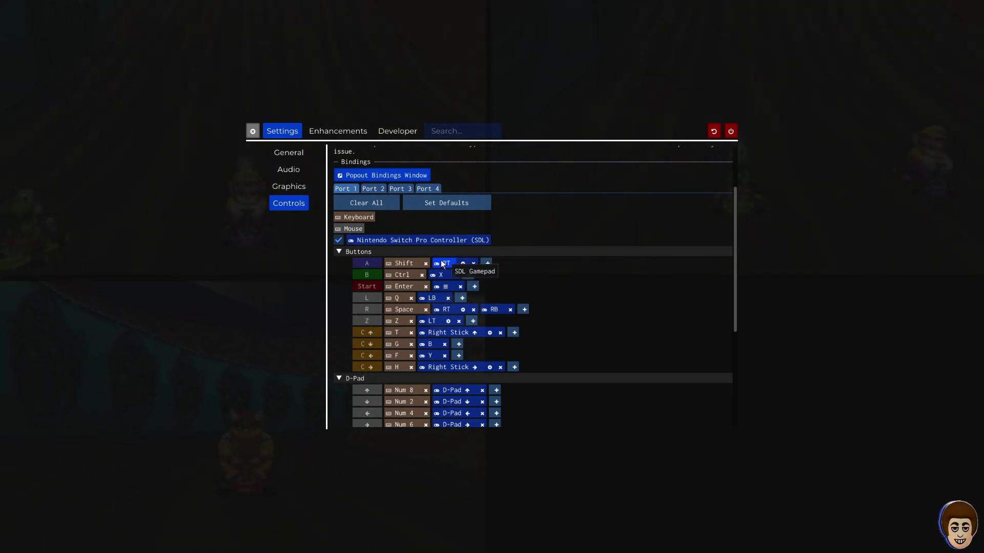
pyautogui.click(433, 275)
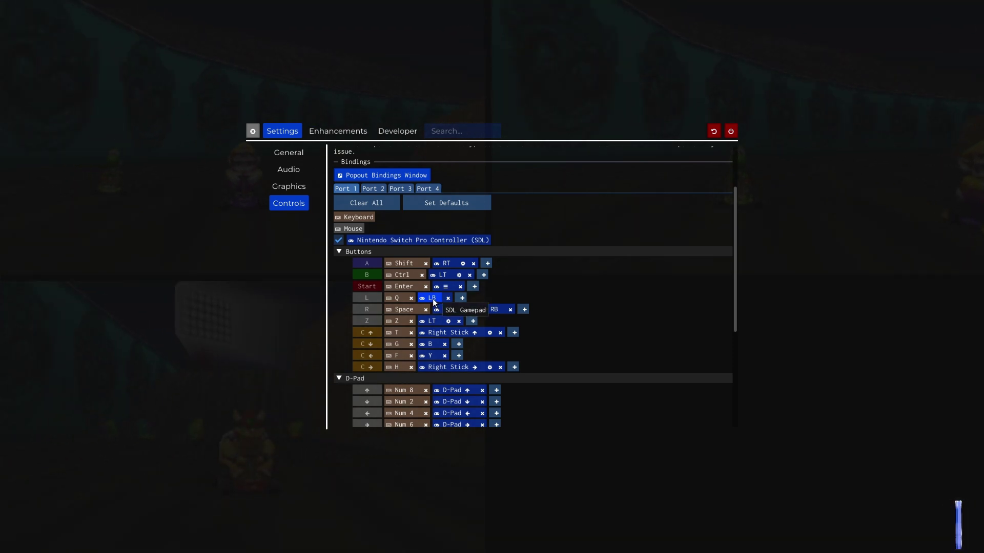
pyautogui.click(434, 300)
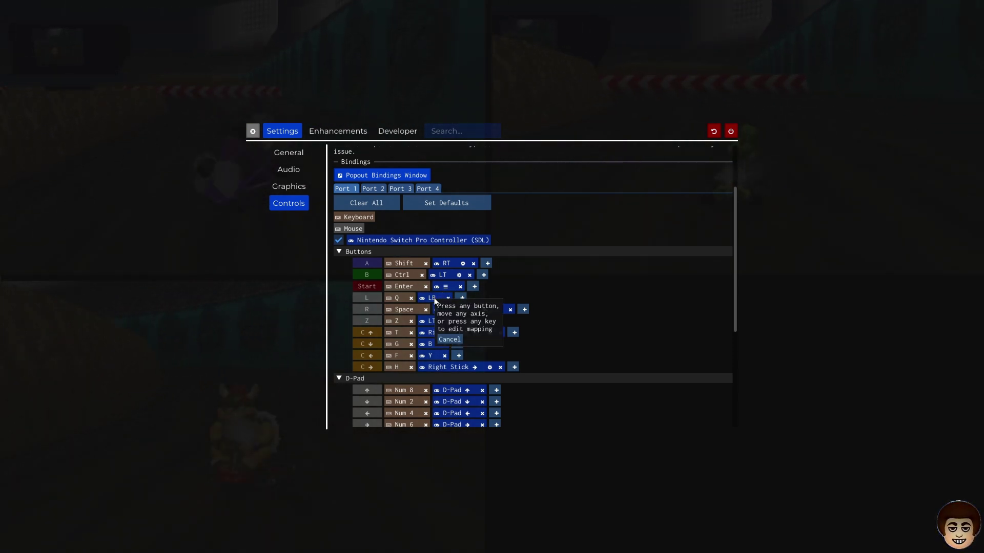
pyautogui.click(447, 309)
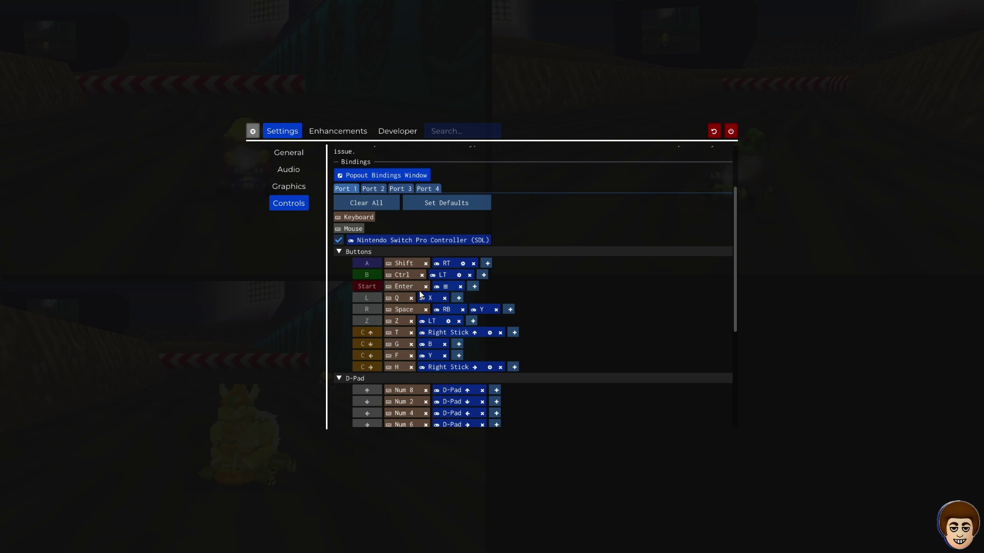
# Map Z to LB and C-up, C-down and C-left to the matching Right Stick directions, and review the D-Pad and analog stick bindings
pyautogui.click(434, 321)
pyautogui.click(442, 332)
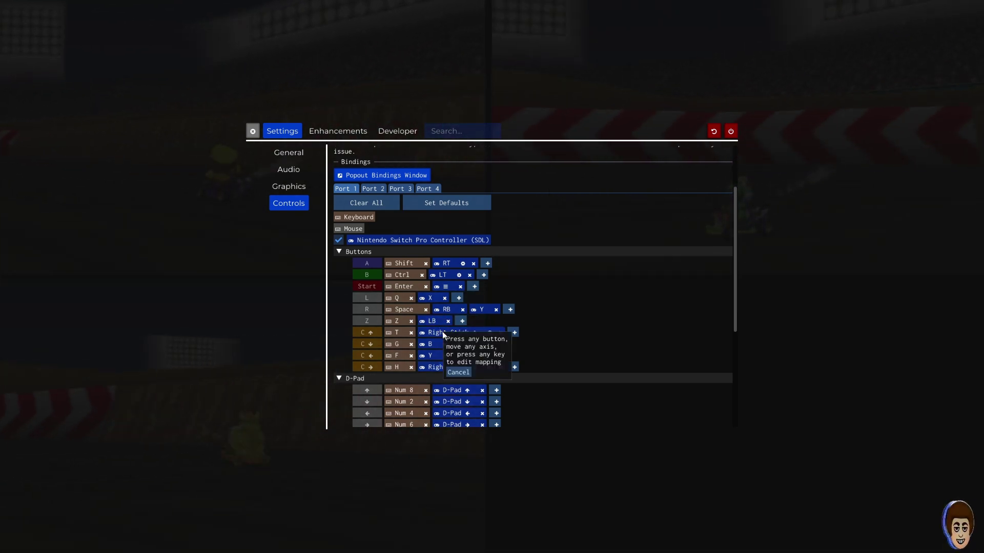
pyautogui.click(432, 342)
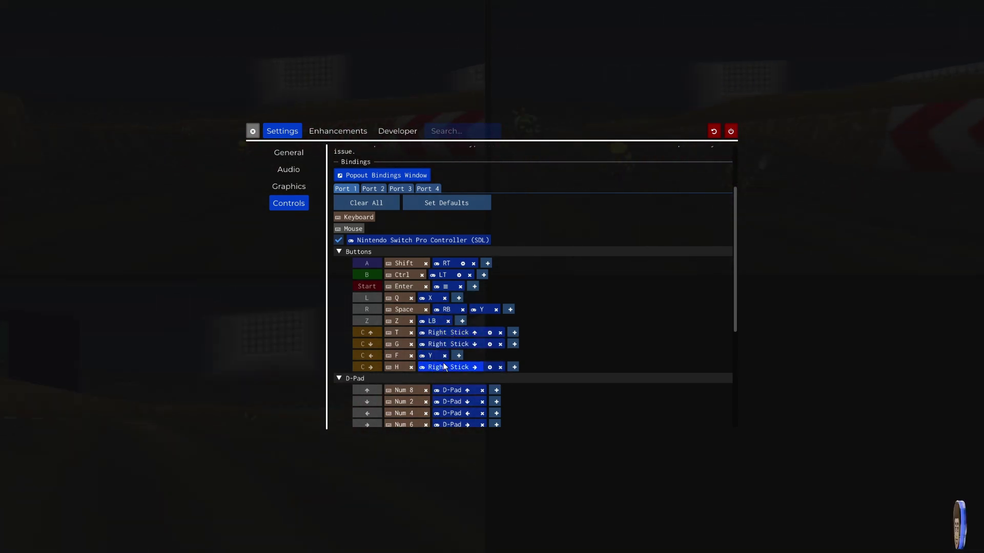
pyautogui.click(430, 358)
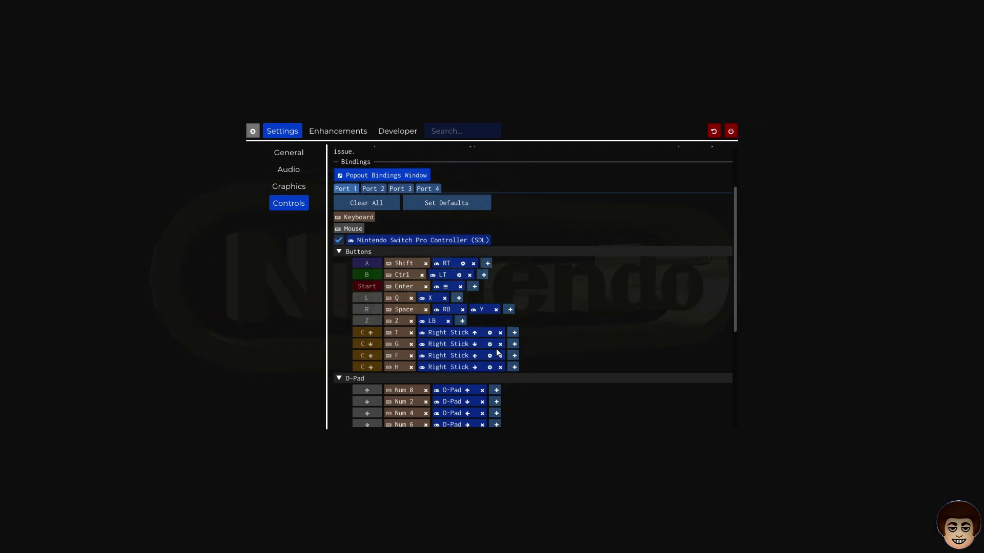
pyautogui.scroll(-1, 487, 370)
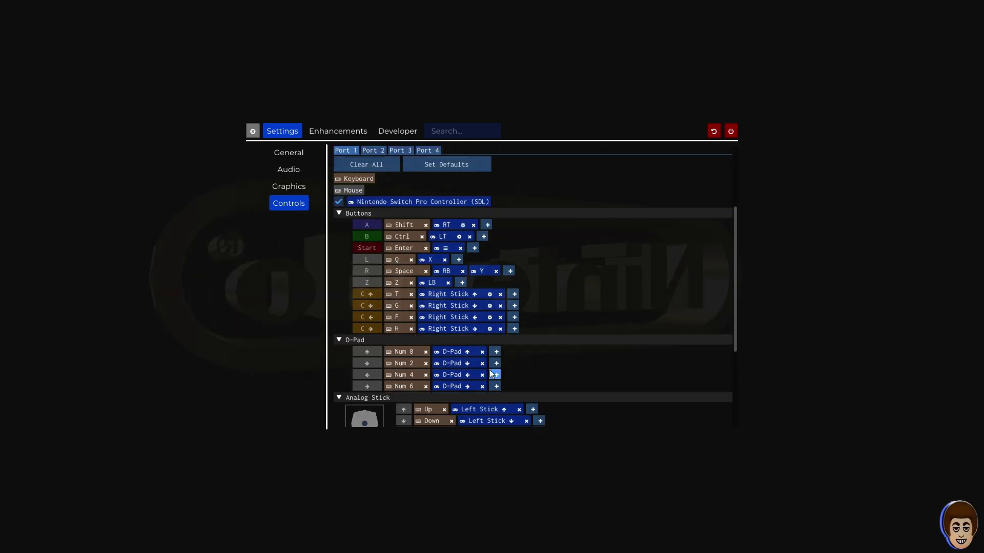
pyautogui.scroll(-2, 491, 369)
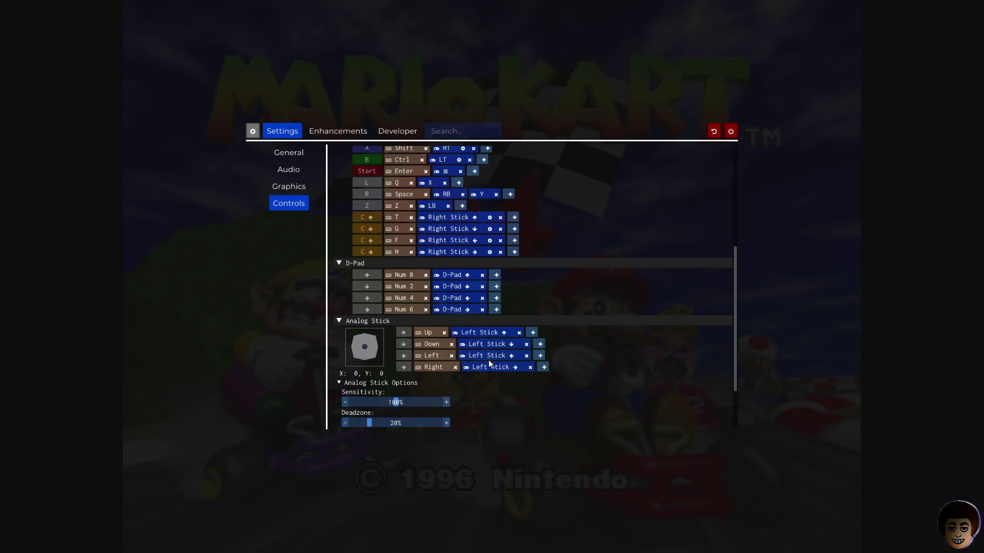
# Set the Port 1 analog stick's deadzone to 25%, review the remaining controller sections, and close the settings overlay
pyautogui.scroll(-1, 488, 360)
pyautogui.moveTo(369, 383); pyautogui.dragTo(374, 383)
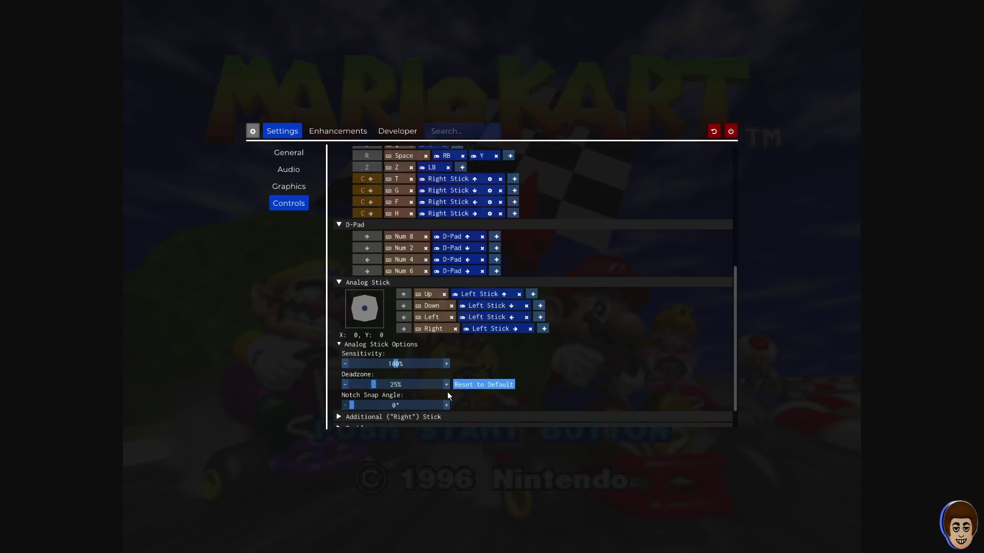
pyautogui.scroll(-2, 591, 365)
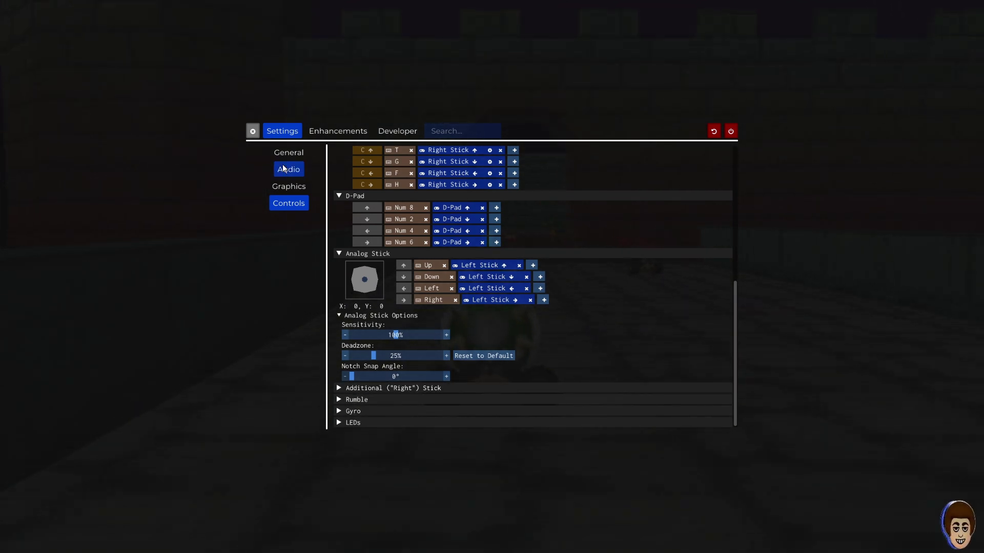
pyautogui.click(253, 131)
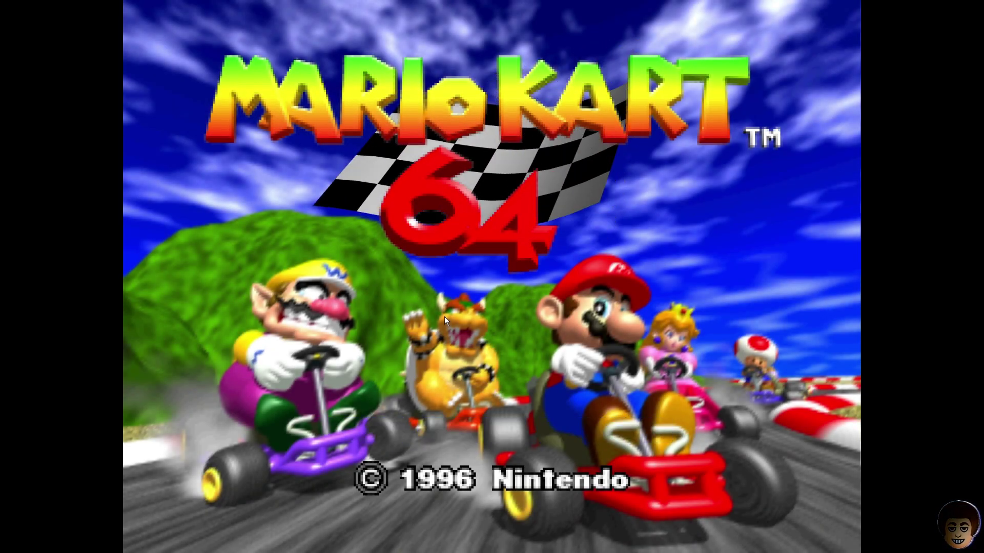
# Start a one-player Mario GP game in the 100 cc class from the title screen and confirm it
pyautogui.press('Return')
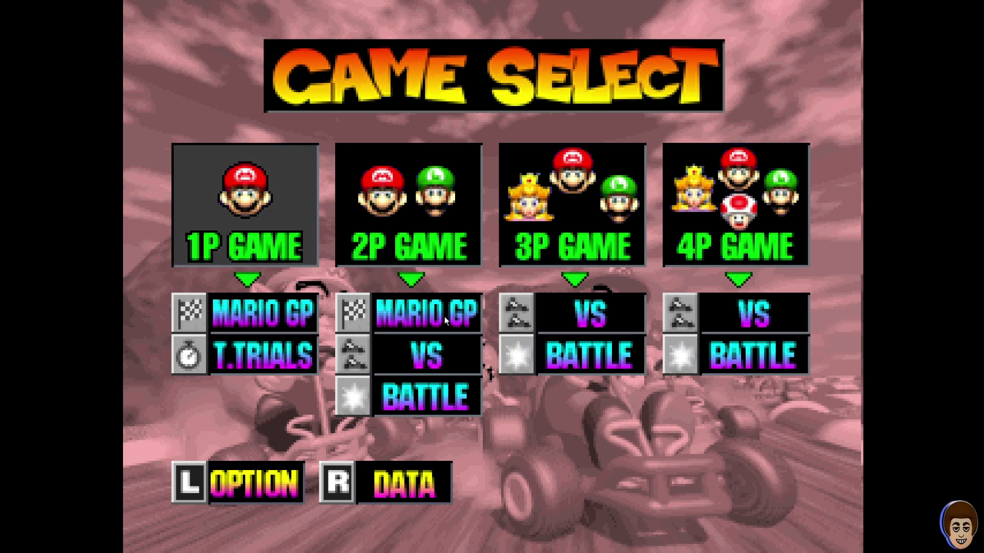
pyautogui.press('Return')
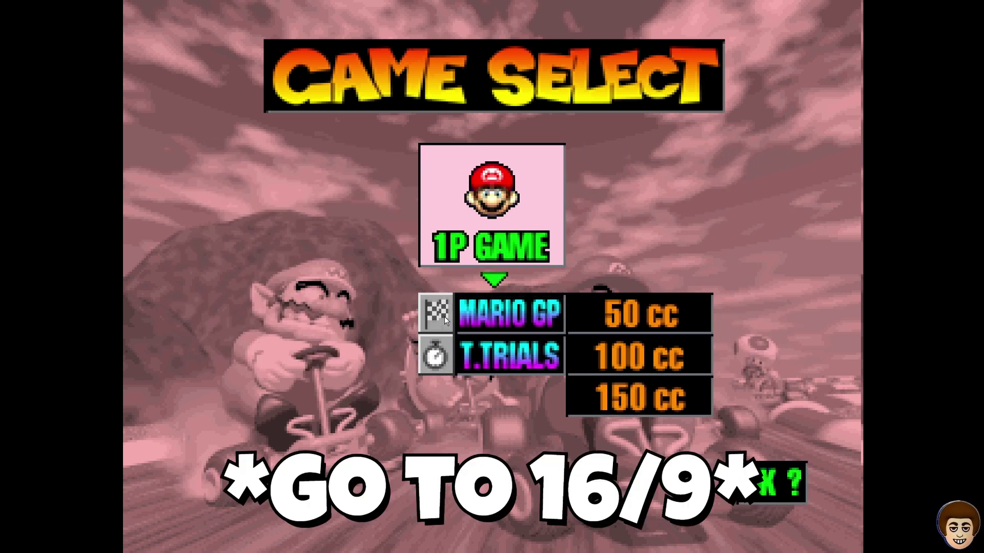
pyautogui.press('Return')
pyautogui.press('Down')
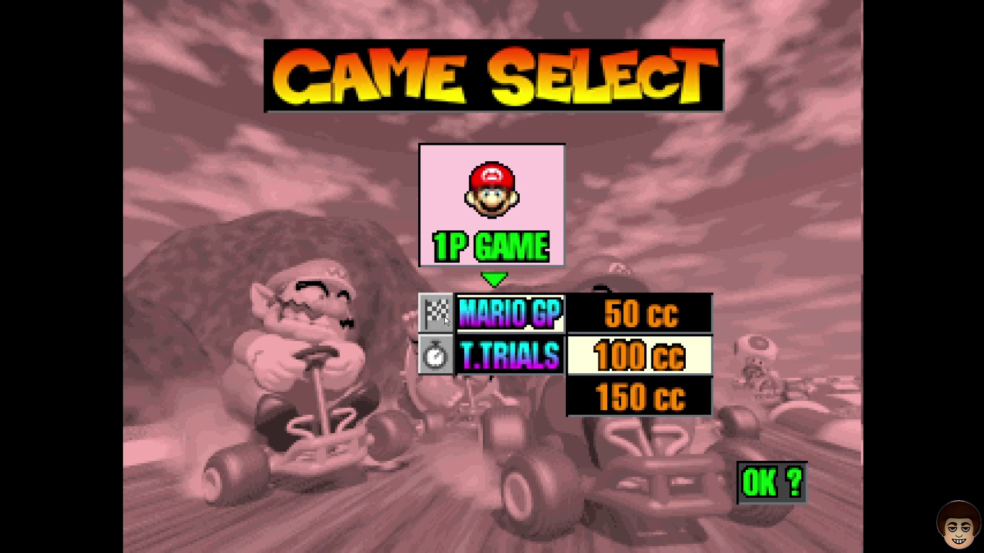
pyautogui.press('Return')
pyautogui.press('Right')
pyautogui.press('Right')
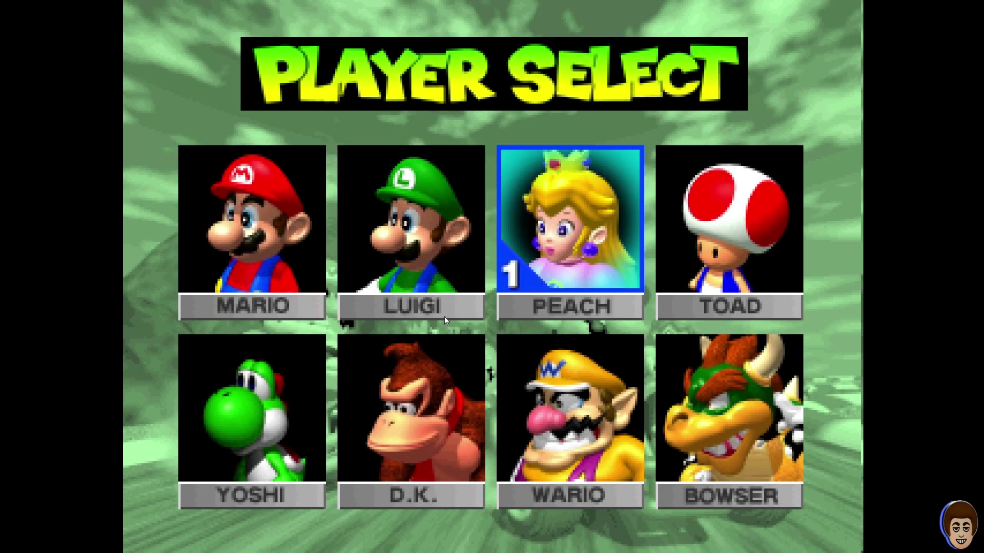
pyautogui.press('Right')
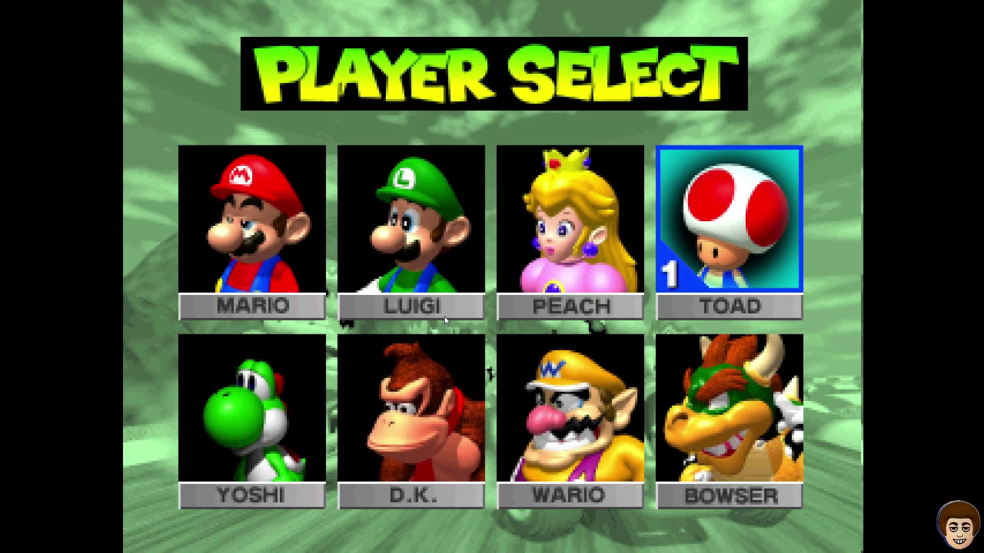
pyautogui.press('Down')
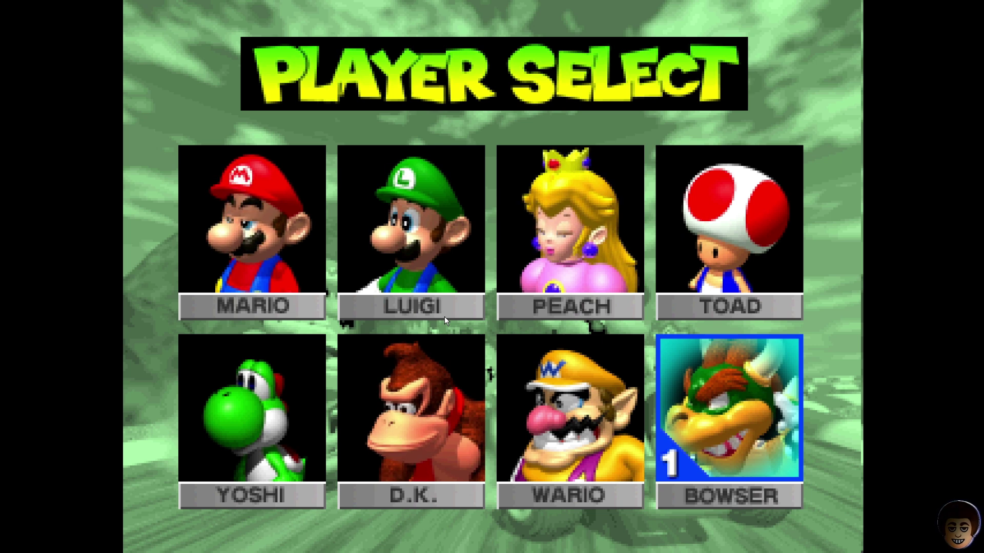
pyautogui.press('Left')
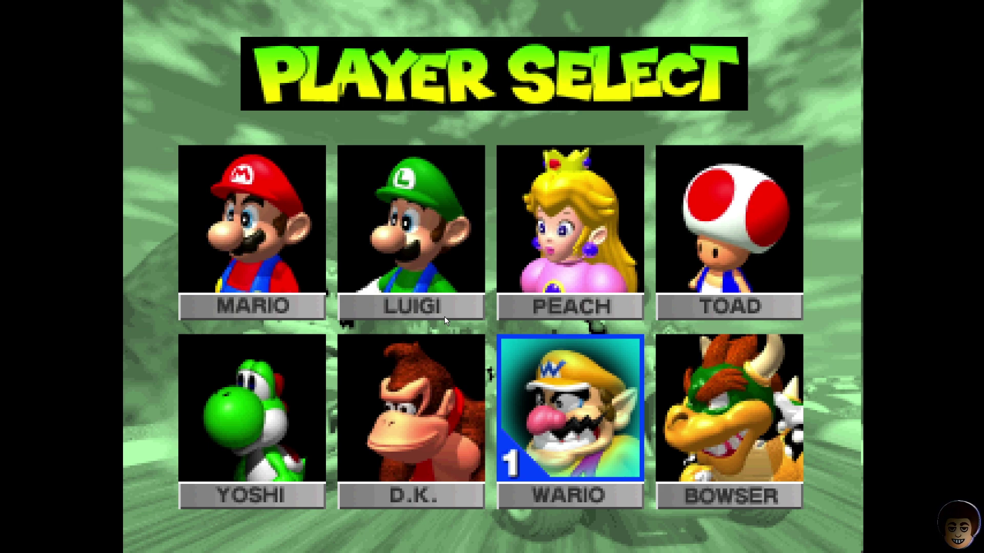
pyautogui.press('Left')
pyautogui.press('c')
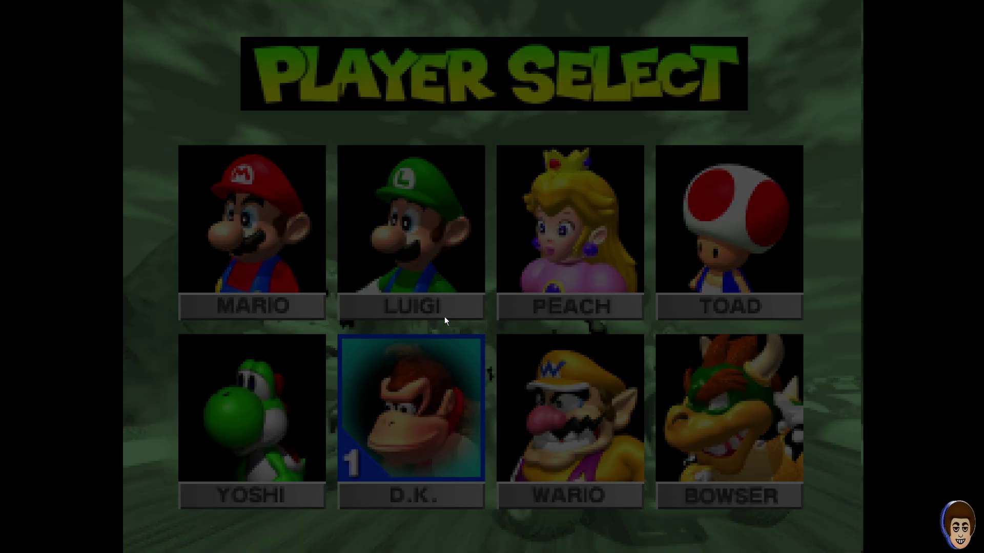
pyautogui.press('x')
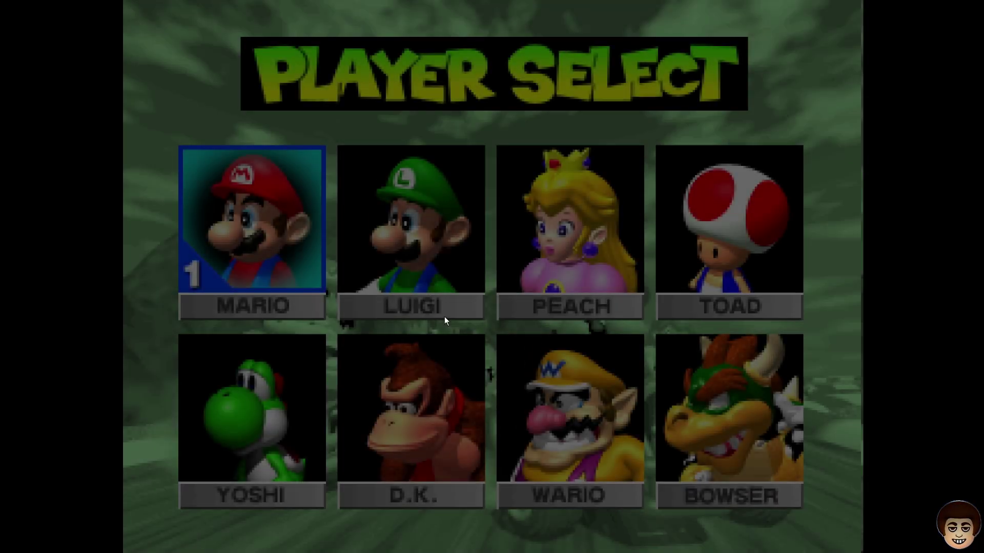
# Choose Bowser as player 1's character and confirm the choice
pyautogui.press('Down')
pyautogui.press('Right')
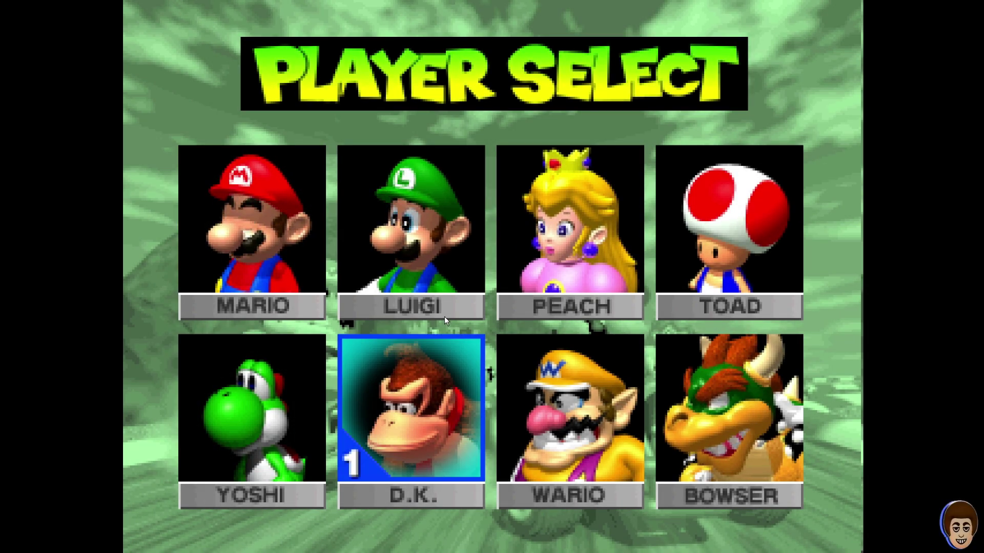
pyautogui.press('Right')
pyautogui.press('Right')
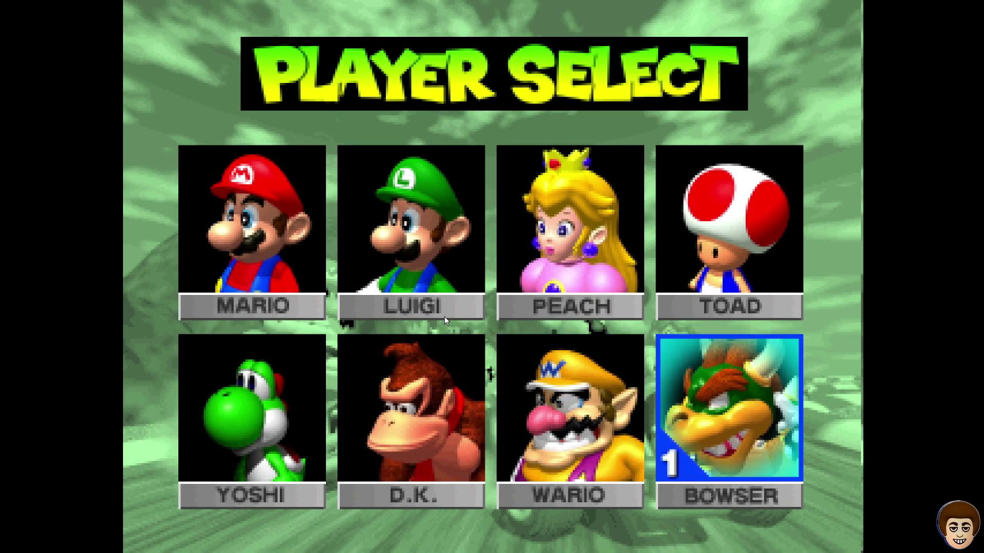
pyautogui.press('Left')
pyautogui.press('Left')
pyautogui.press('Right')
pyautogui.press('Right')
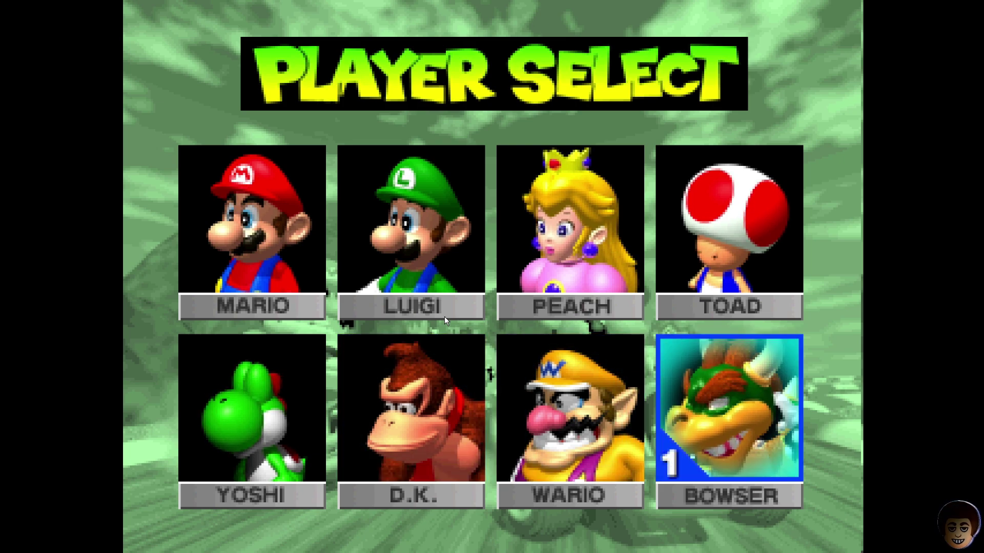
pyautogui.press('Return')
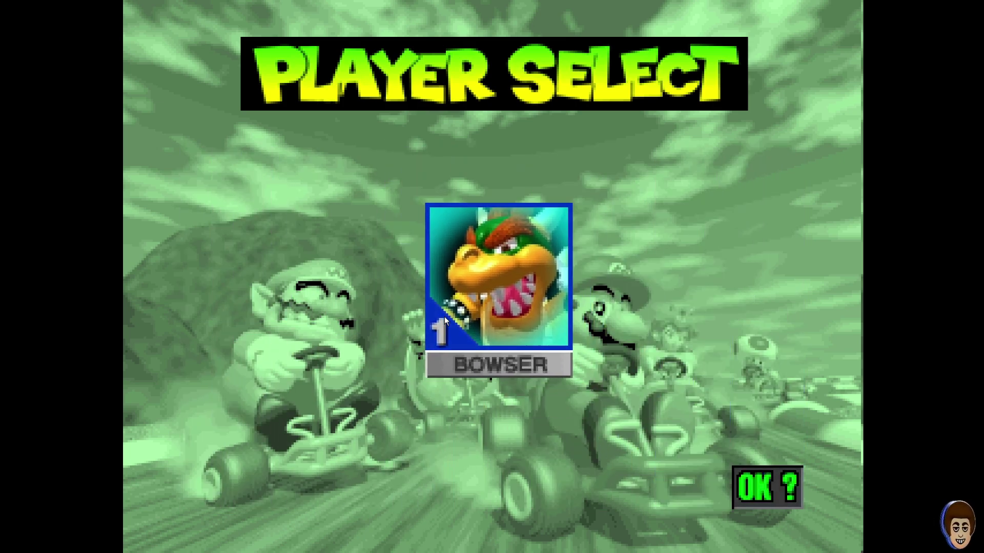
pyautogui.press('Return')
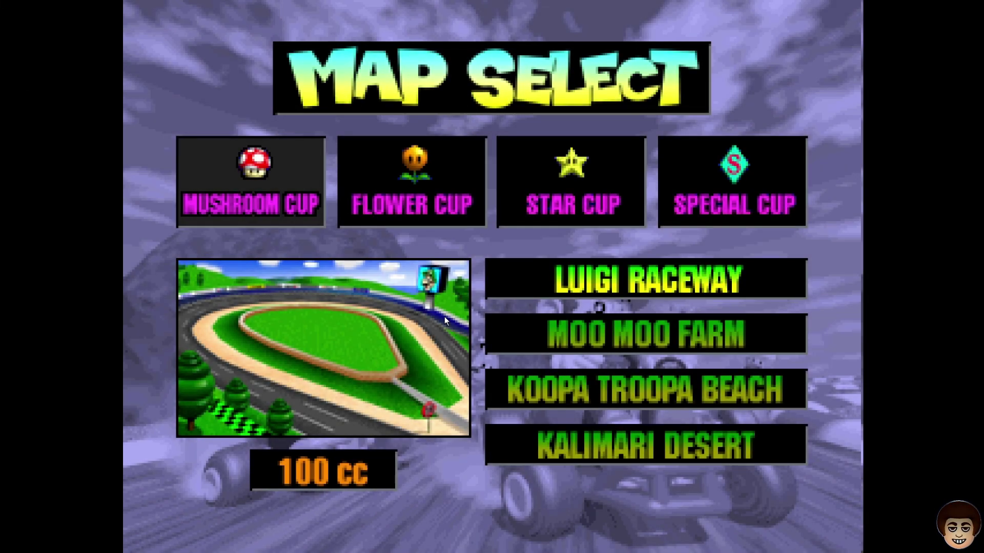
# Look through the course previews of the Mushroom, Flower and Star Cups
pyautogui.press('Down')
pyautogui.press('Down')
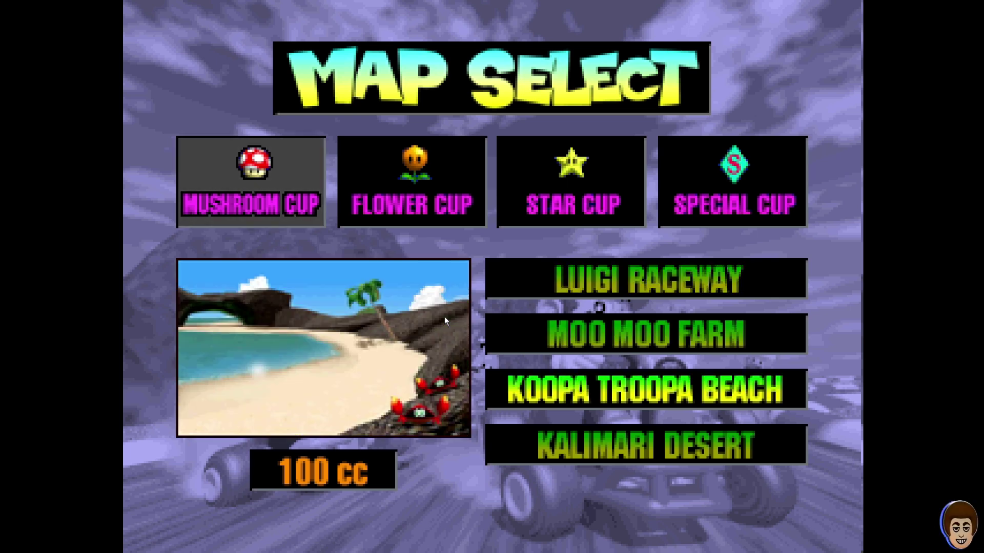
pyautogui.press('Right')
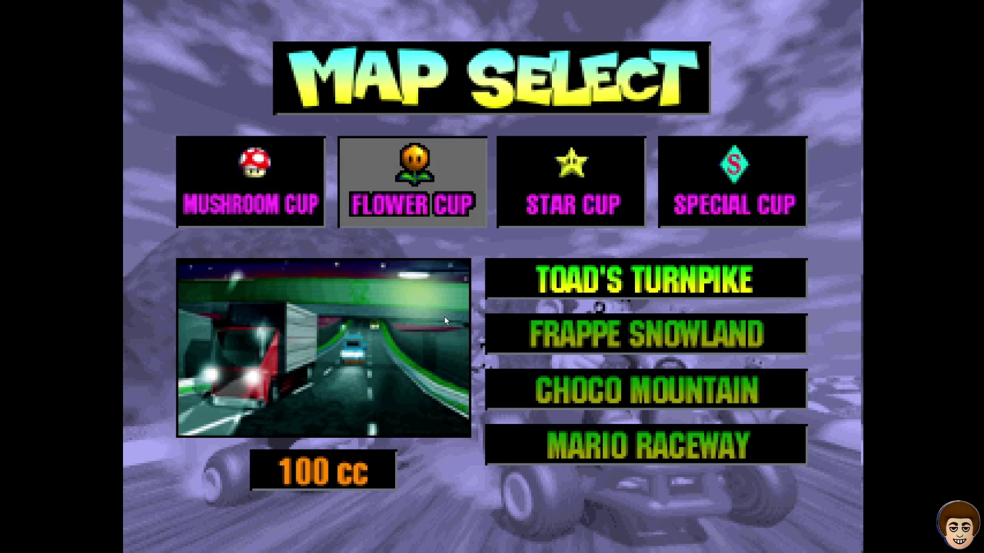
pyautogui.press('Down')
pyautogui.press('Up')
pyautogui.press('Left')
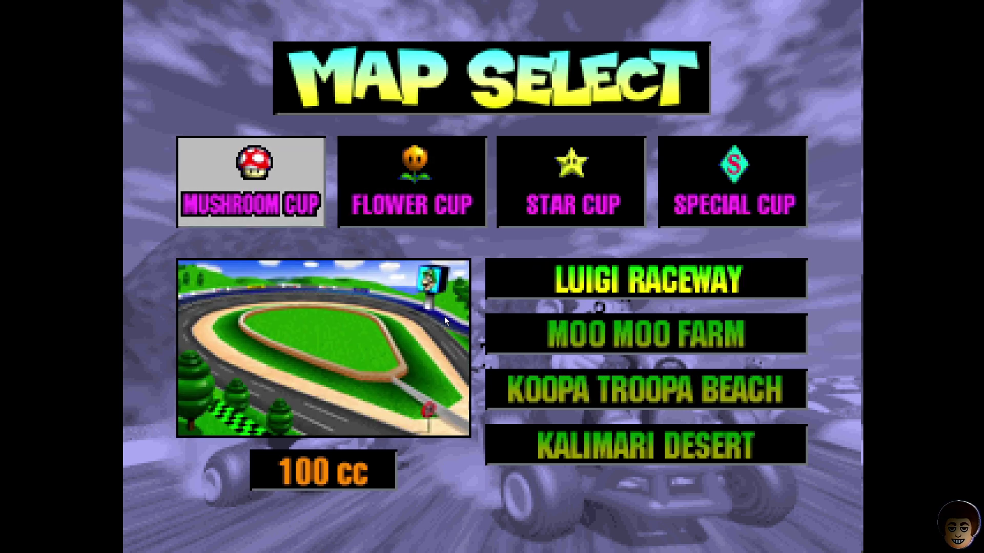
pyautogui.press('Right')
pyautogui.press('Right')
pyautogui.press('Left')
pyautogui.press('Right')
pyautogui.press('Left')
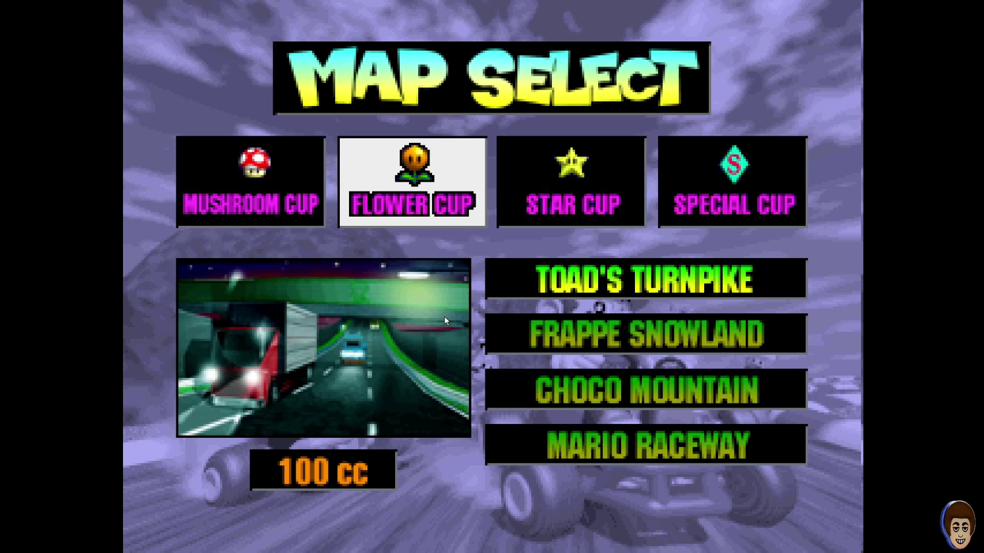
# Choose the Mushroom Cup and confirm it to start the first race at Luigi Raceway
pyautogui.press('Left')
pyautogui.press('Return')
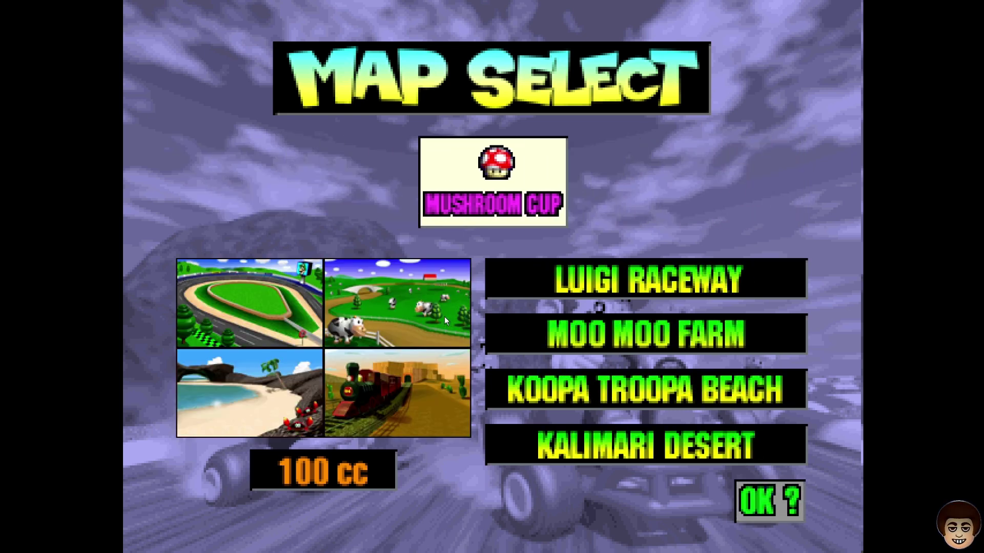
pyautogui.press('Return')
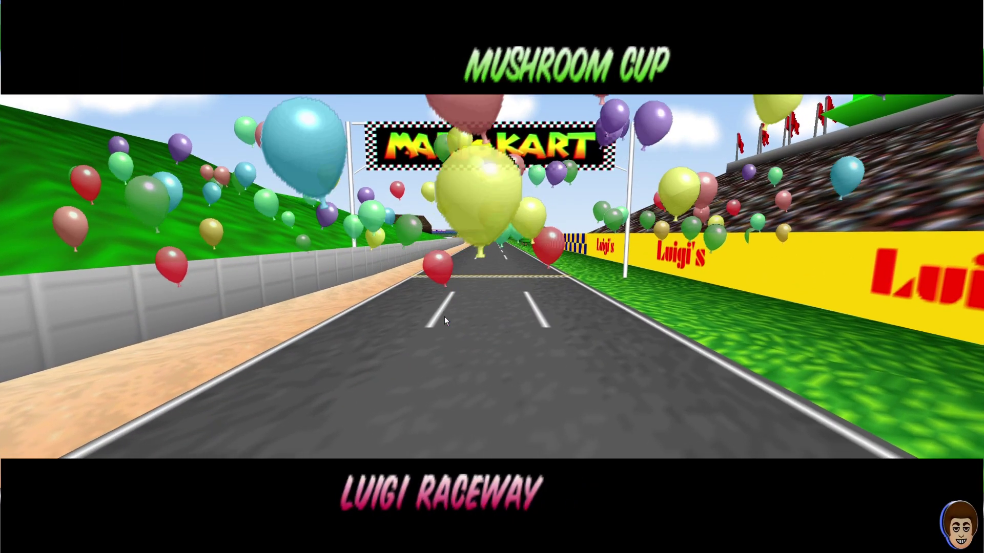